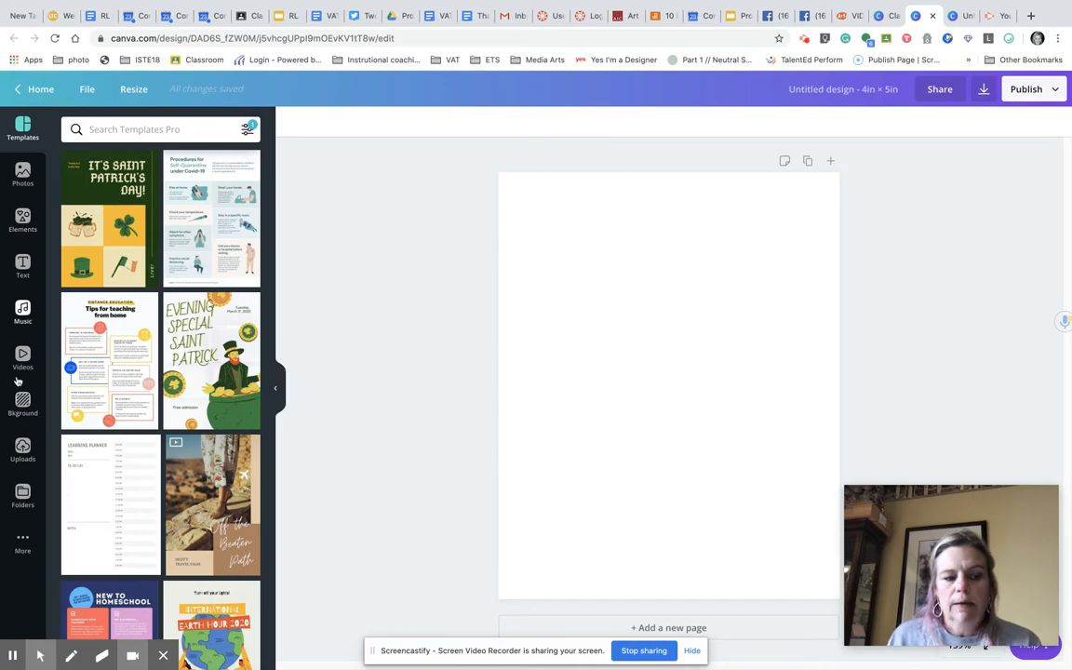
Set the page background to the mottled green texture from the Textures backgrounds.
click(23, 407)
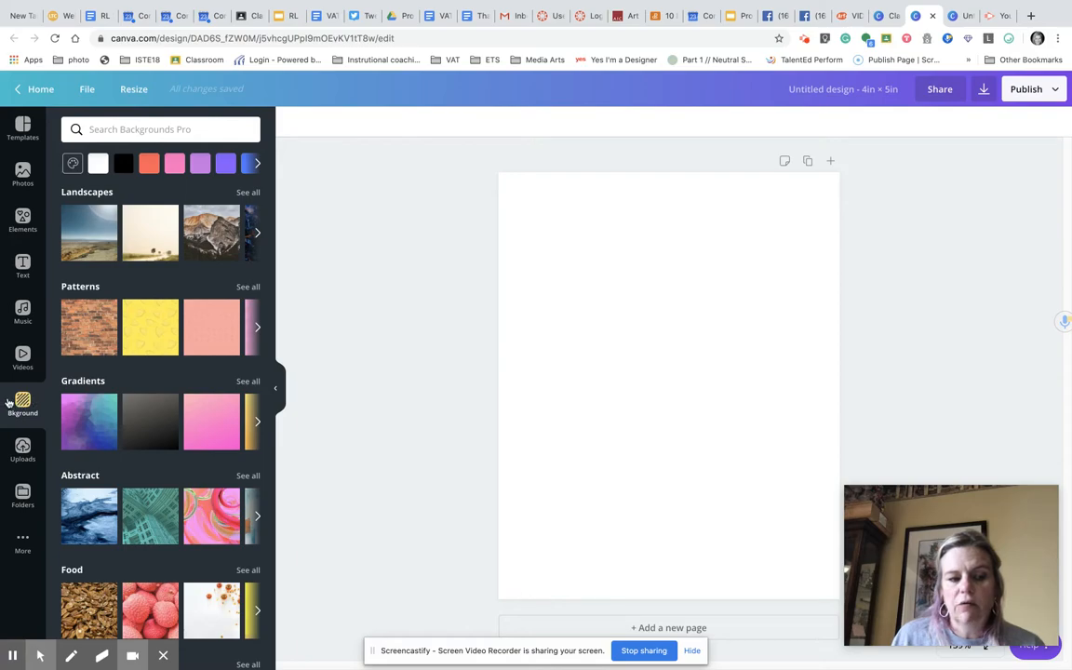
drag(277, 294, 272, 386)
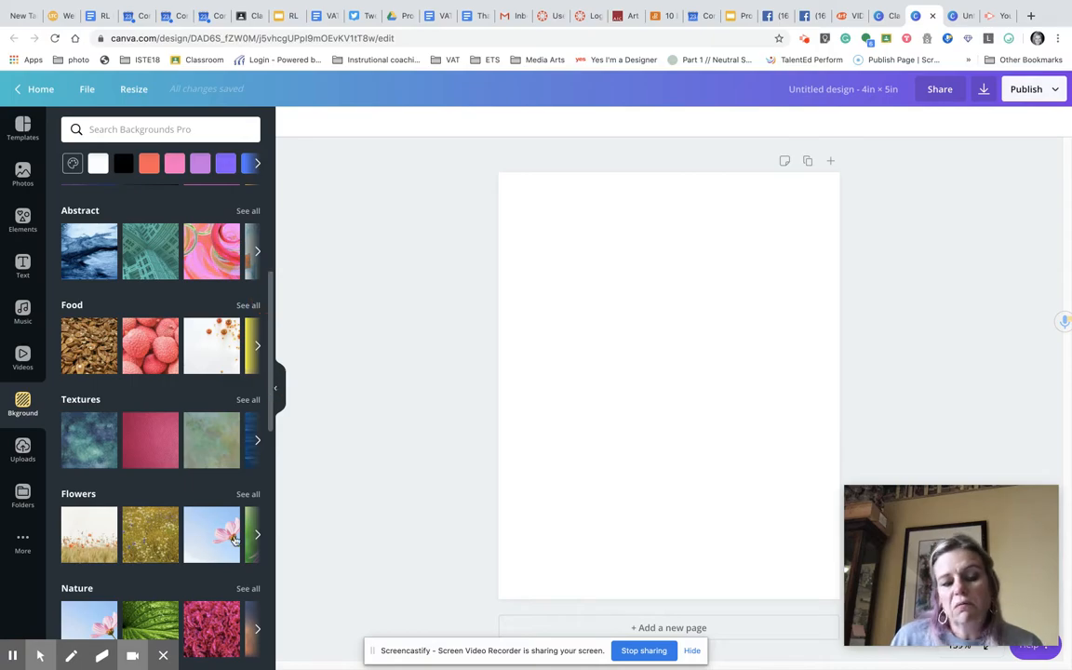
click(211, 439)
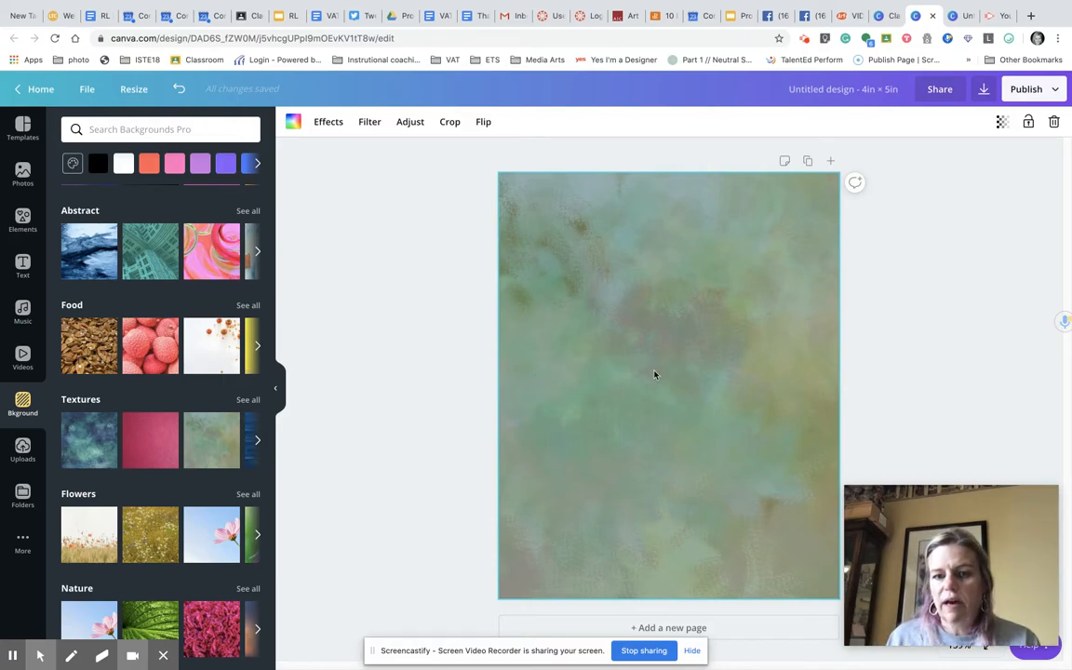
Add the "Graphic Design" font combination to the page.
click(22, 267)
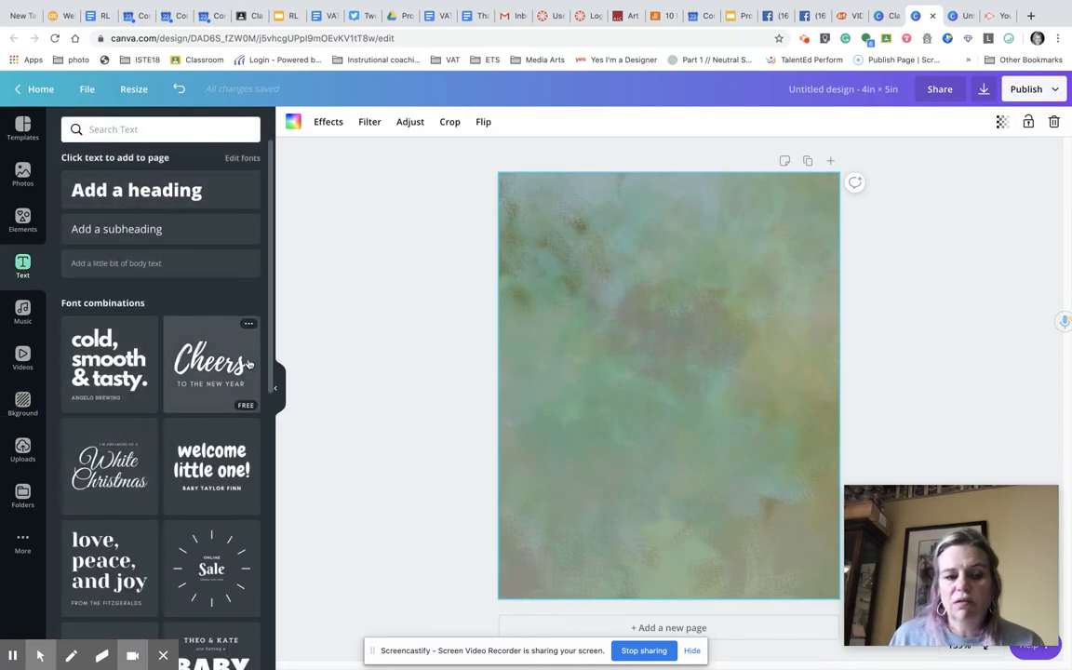
drag(272, 342, 280, 565)
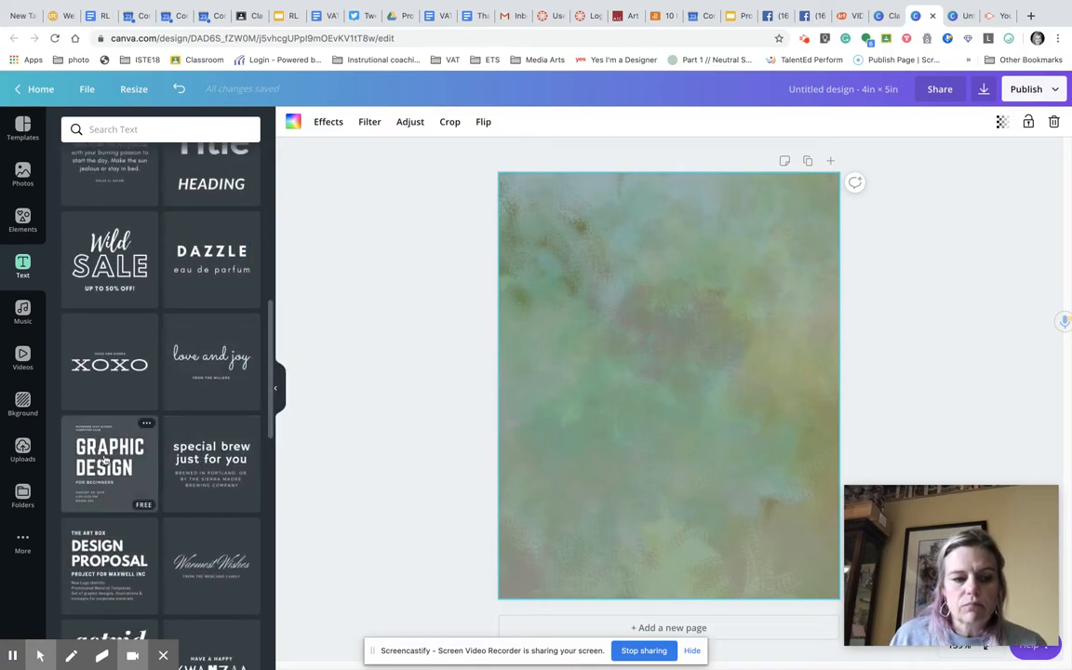
click(105, 459)
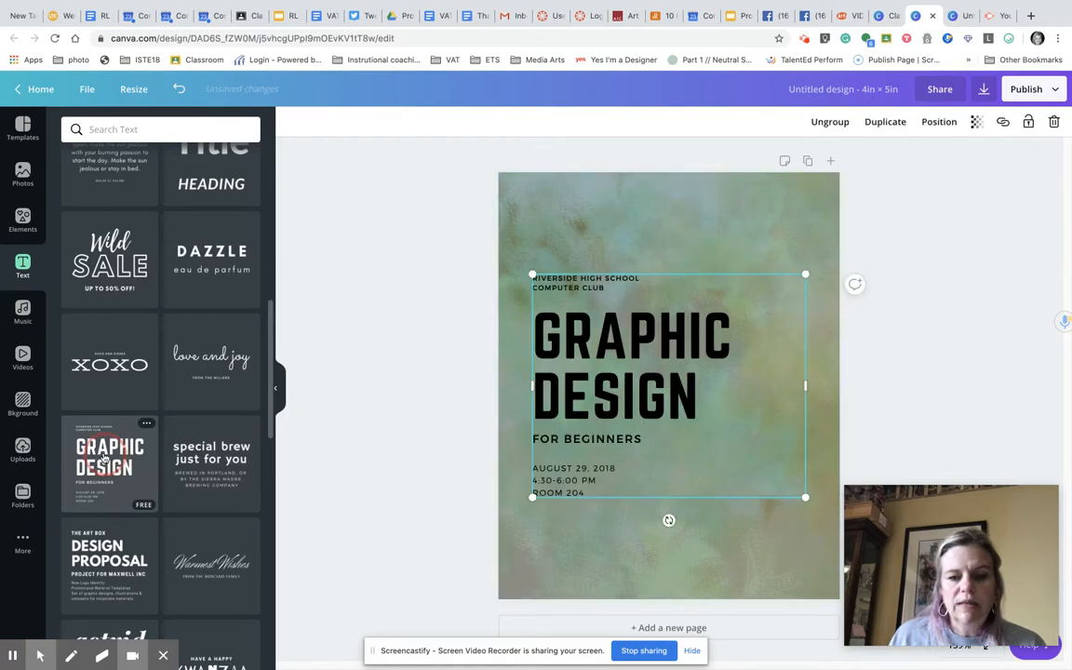
Try to replace the "GRAPHIC DESIGN" heading text with "THANK Y", and erase the typed letters.
click(598, 335)
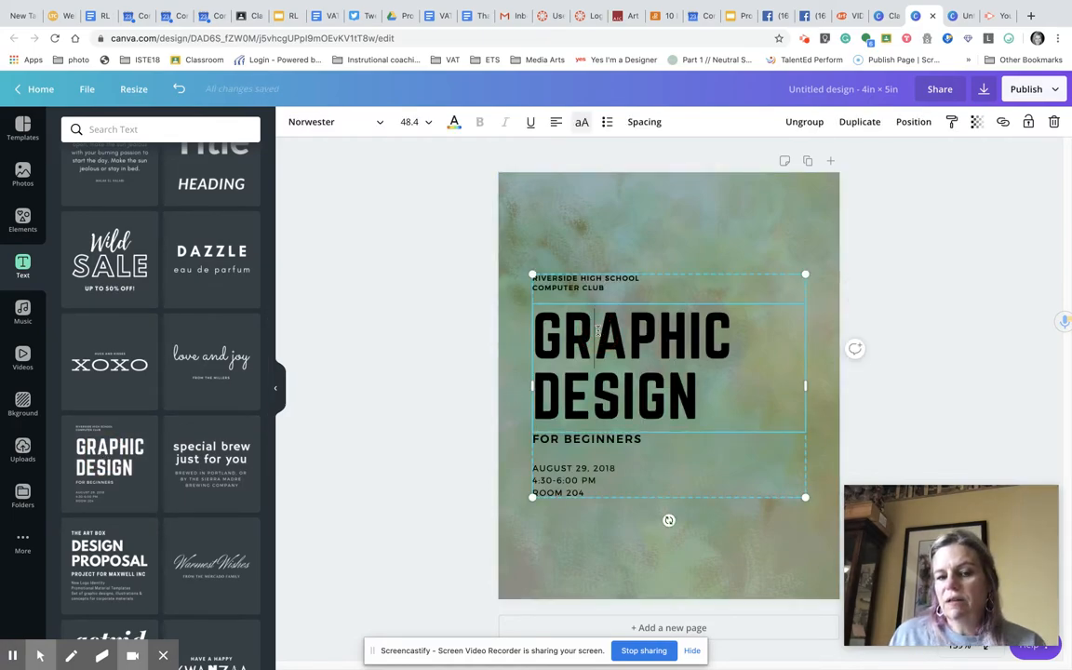
drag(690, 397, 544, 337)
text(THANK Y)
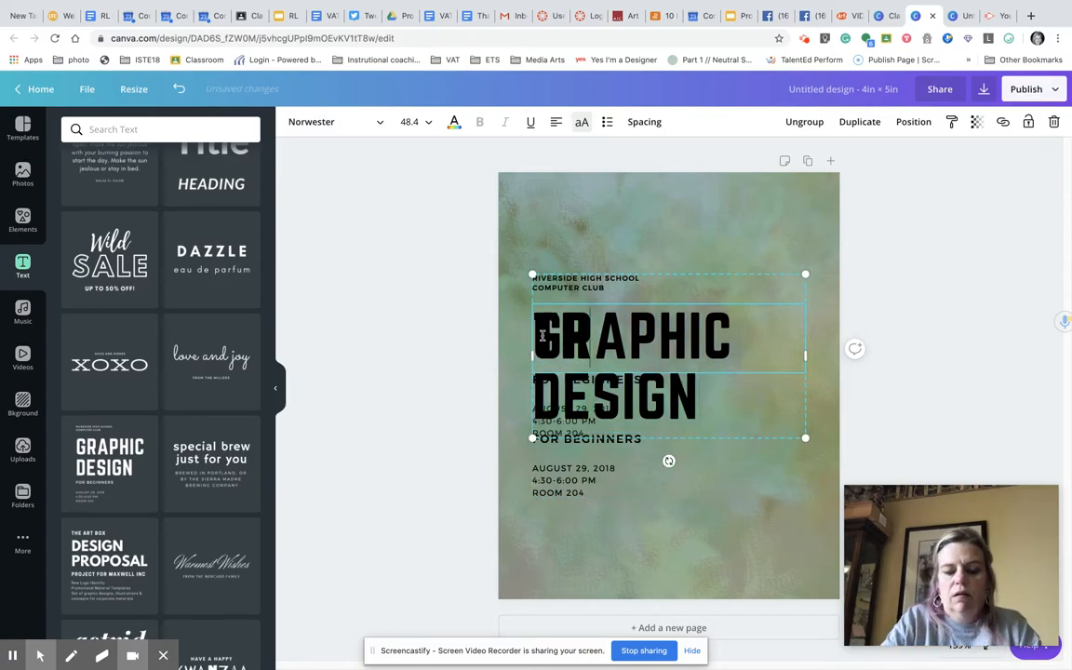
key(BackSpace)
key(BackSpace)
key(BackSpace)
key(BackSpace)
key(BackSpace)
key(BackSpace)
key(BackSpace)
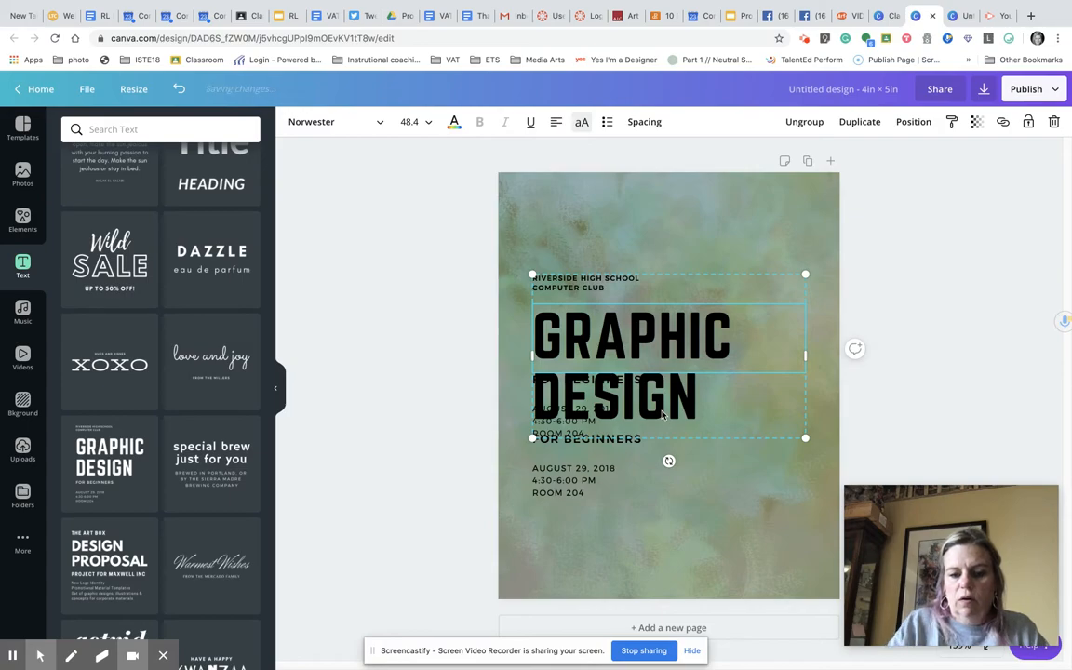
Move the emptied text group lower on the page and delete its school line and heading box.
drag(563, 294, 598, 388)
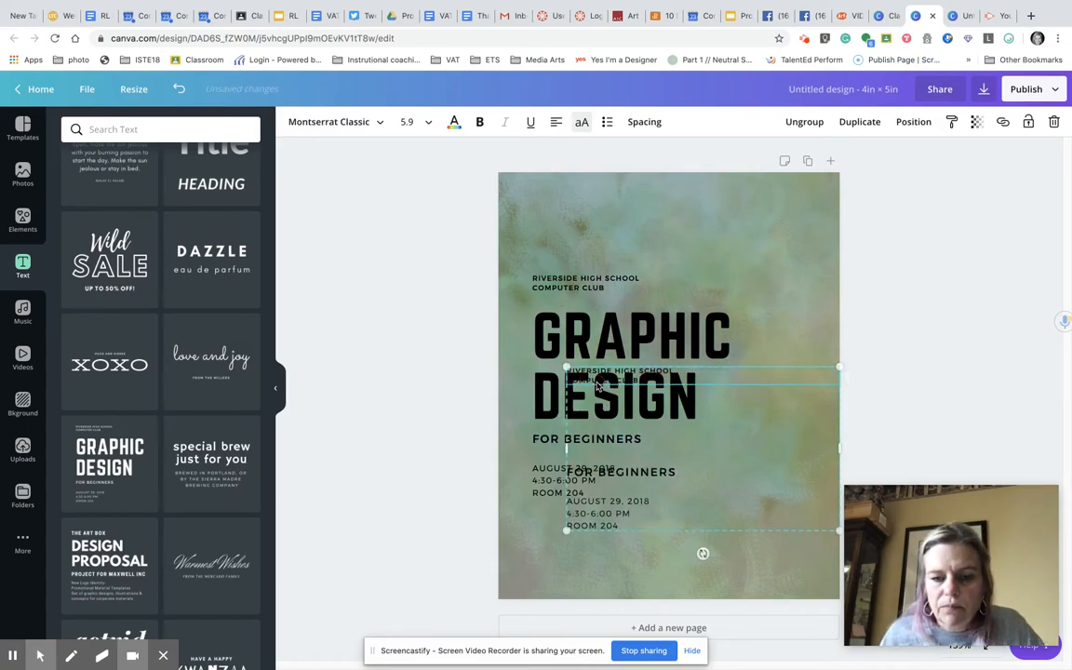
key(Delete)
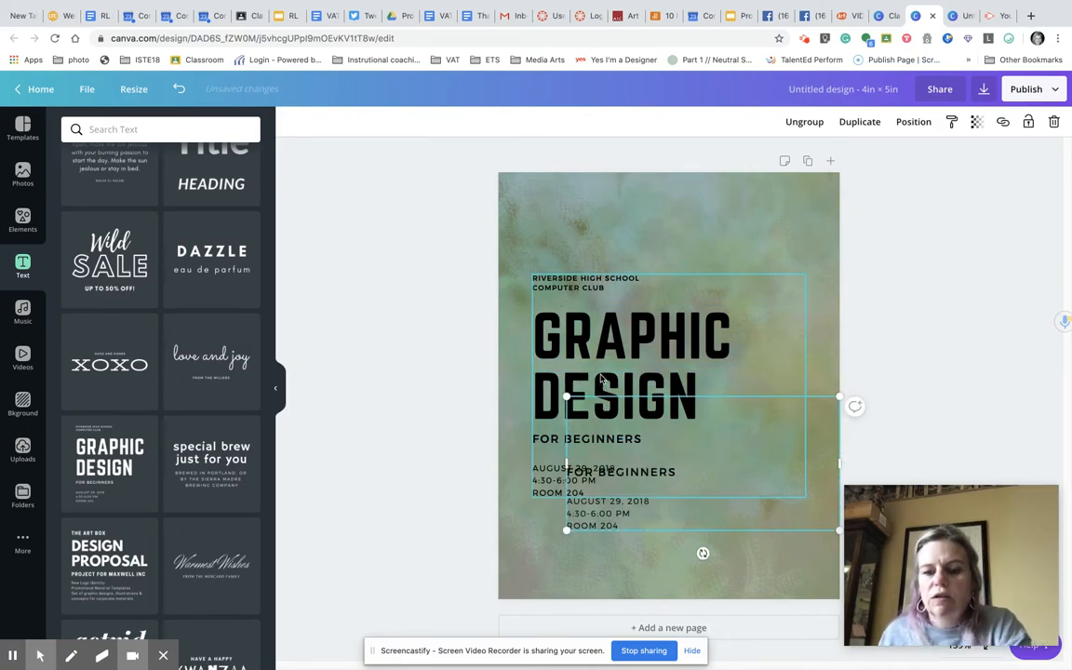
click(605, 400)
key(Delete)
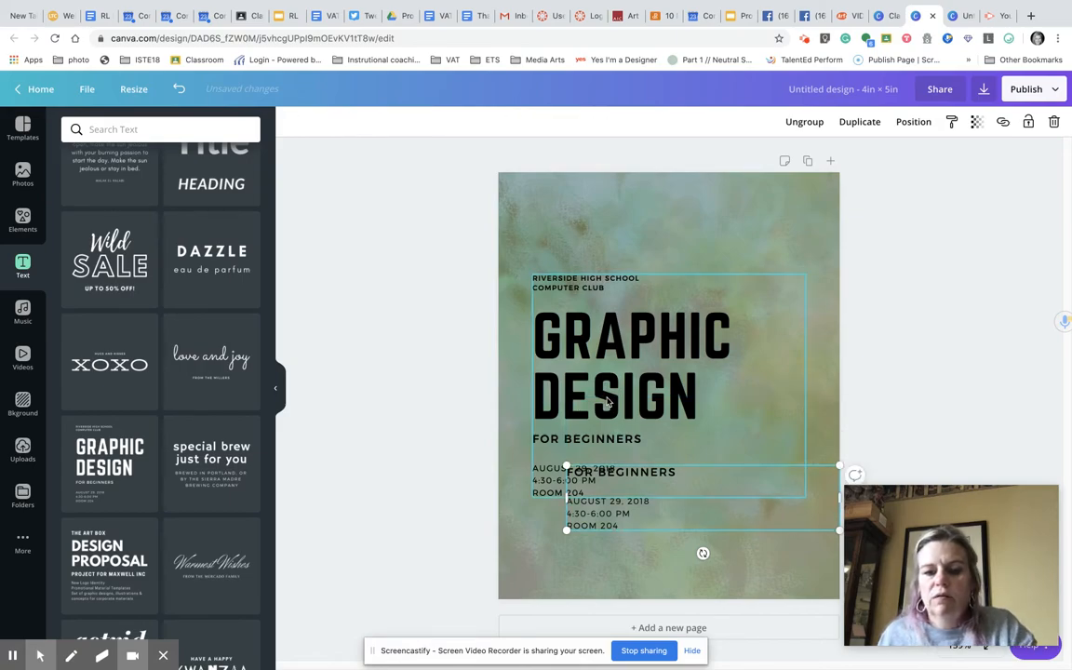
Try to erase the text of the remaining "GRAPHIC DESIGN" heading.
click(672, 415)
double_click(684, 401)
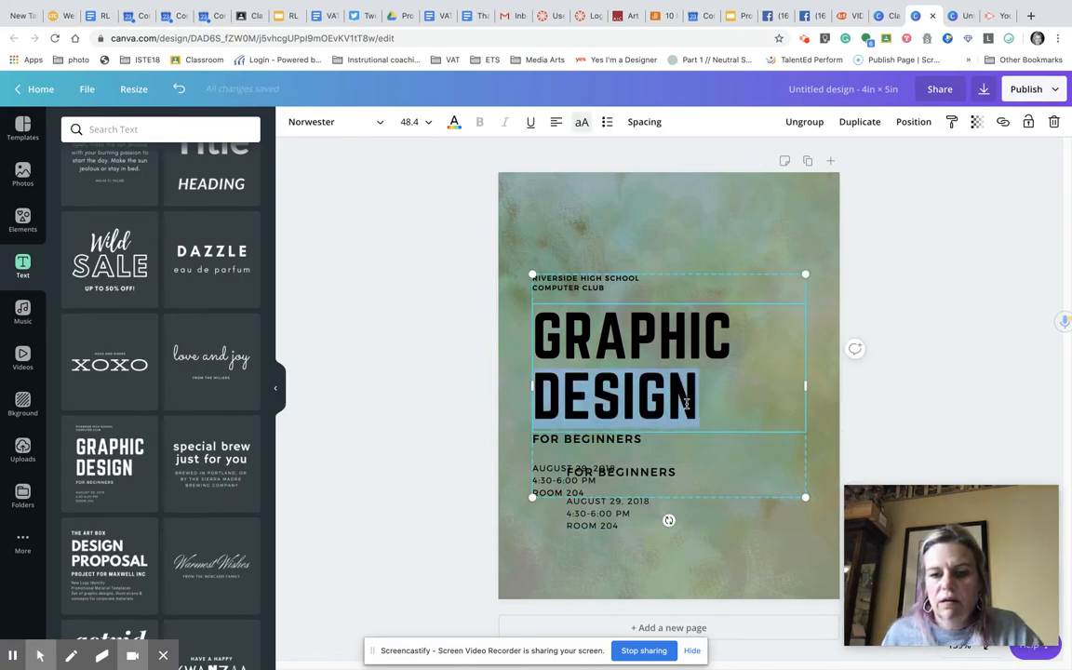
key(BackSpace)
key(BackSpace)
key(BackSpace)
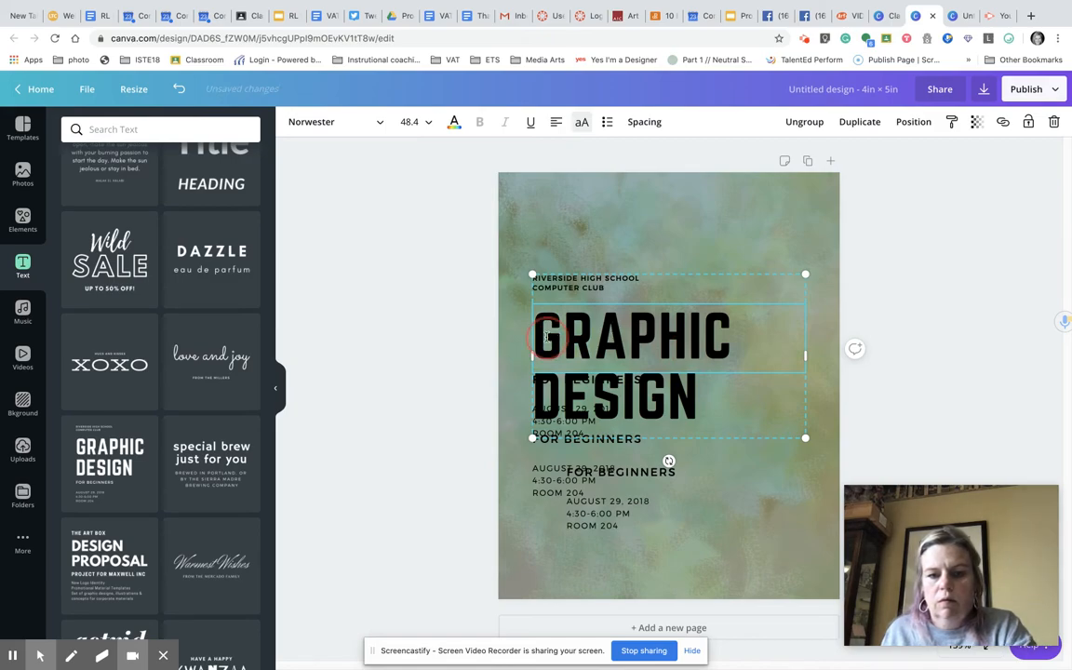
Delete all remaining text elements of the font combination from the page.
click(595, 277)
key(Delete)
key(Delete)
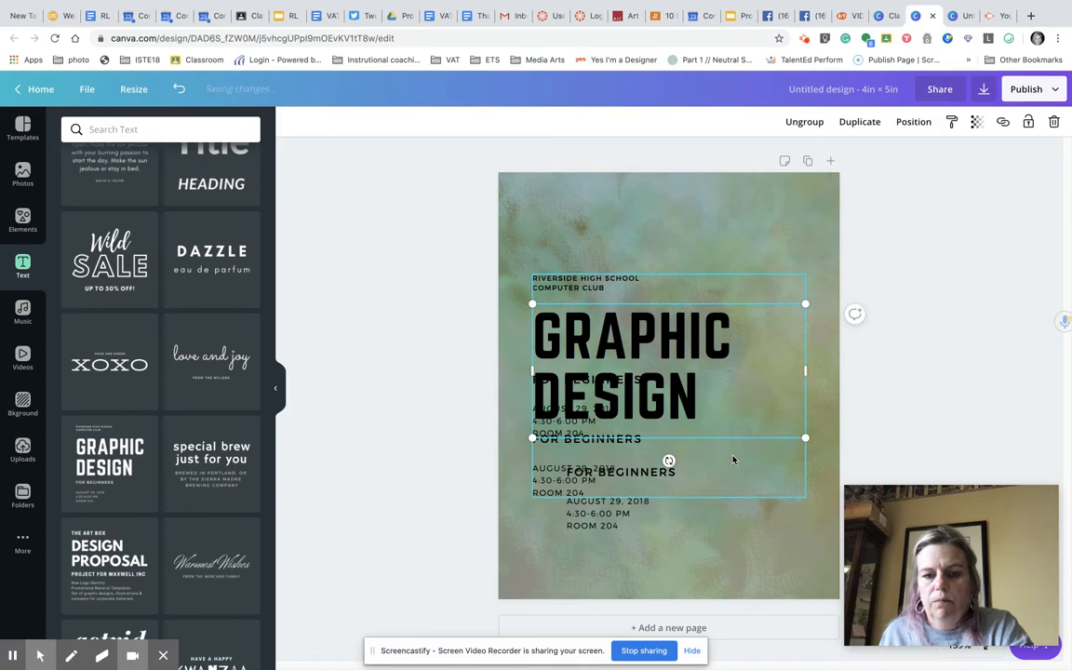
drag(651, 541, 507, 289)
key(Delete)
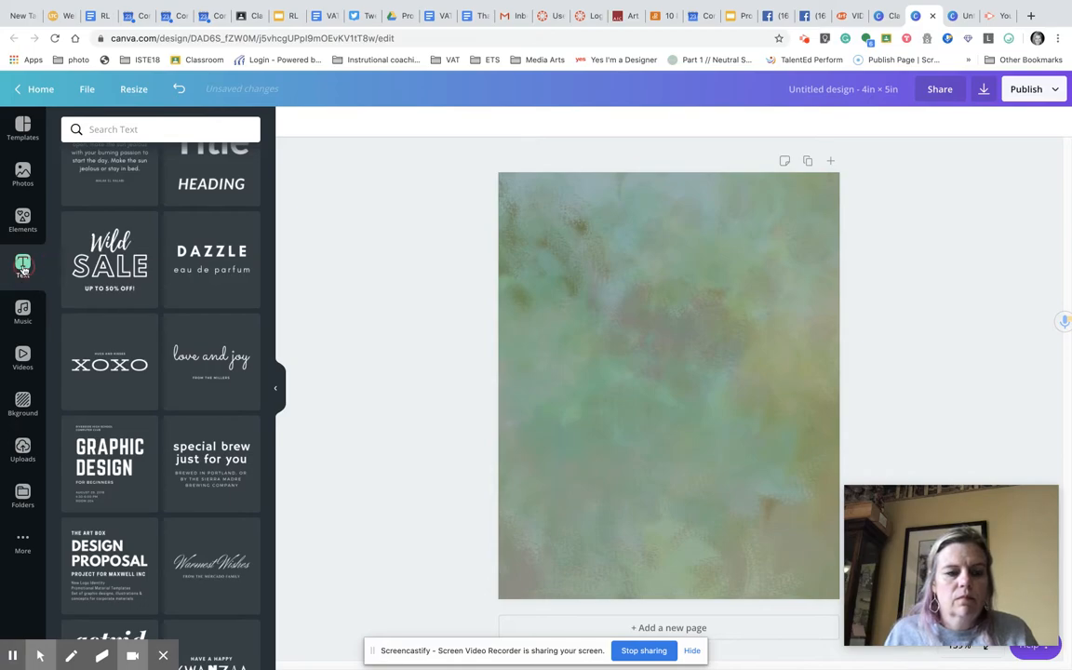
Add a heading to the page reading "Thank you for your service to our community".
drag(273, 328, 277, 224)
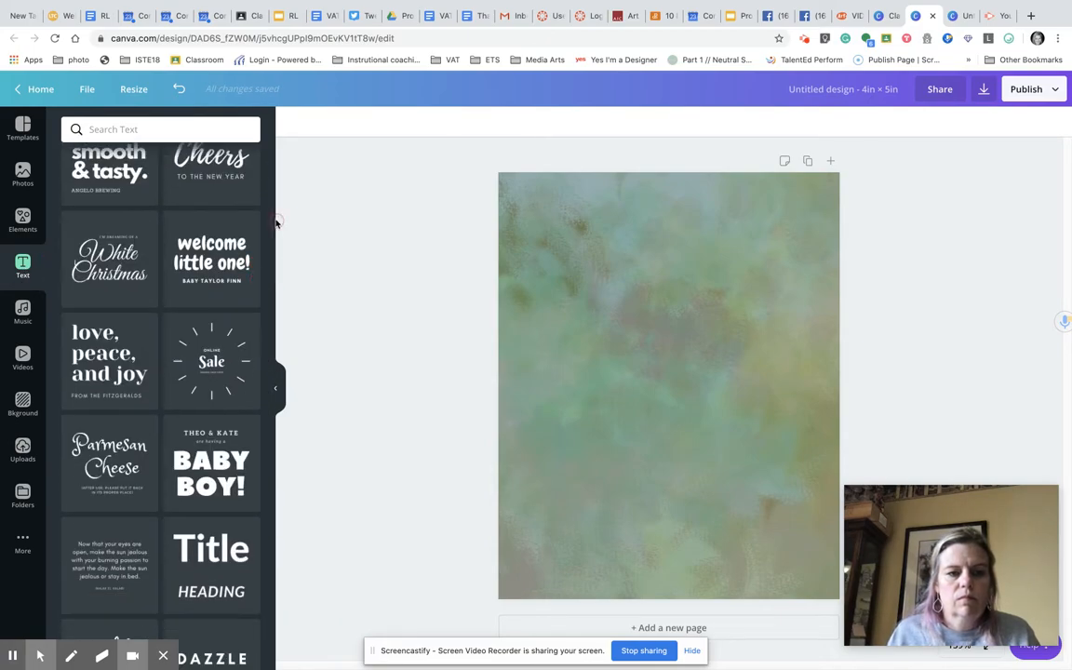
click(270, 310)
click(195, 197)
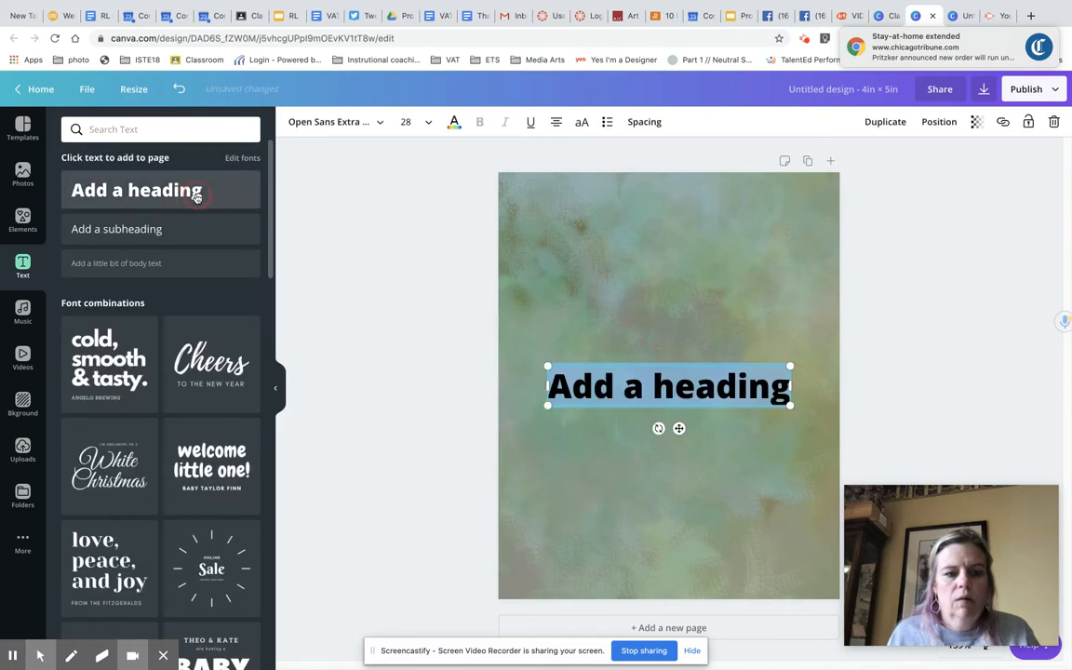
text(Thank you for your servic)
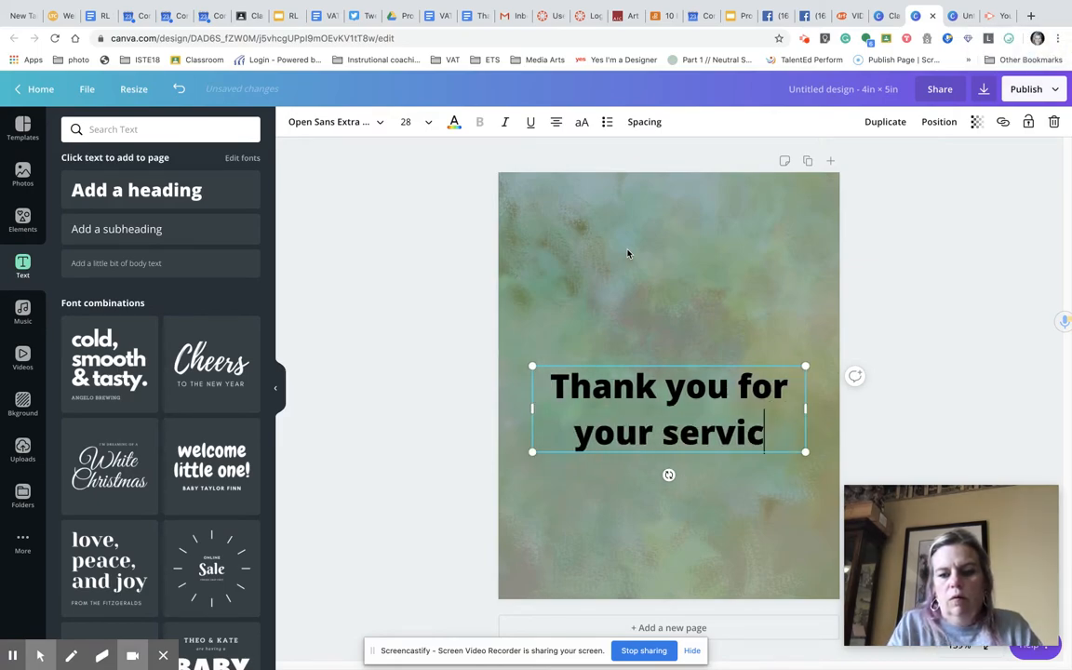
text(e to our )
text(ou)
key(BackSpace)
key(BackSpace)
text(cumm)
key(BackSpace)
key(BackSpace)
key(BackSpace)
text(omm)
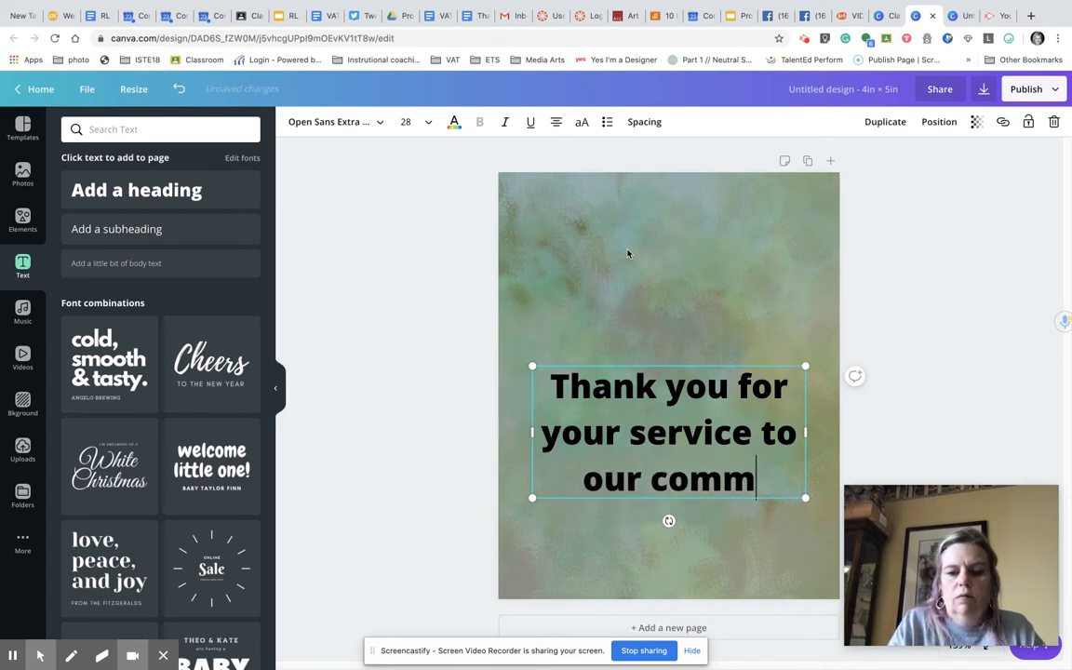
text(n)
key(BackSpace)
text(unity)
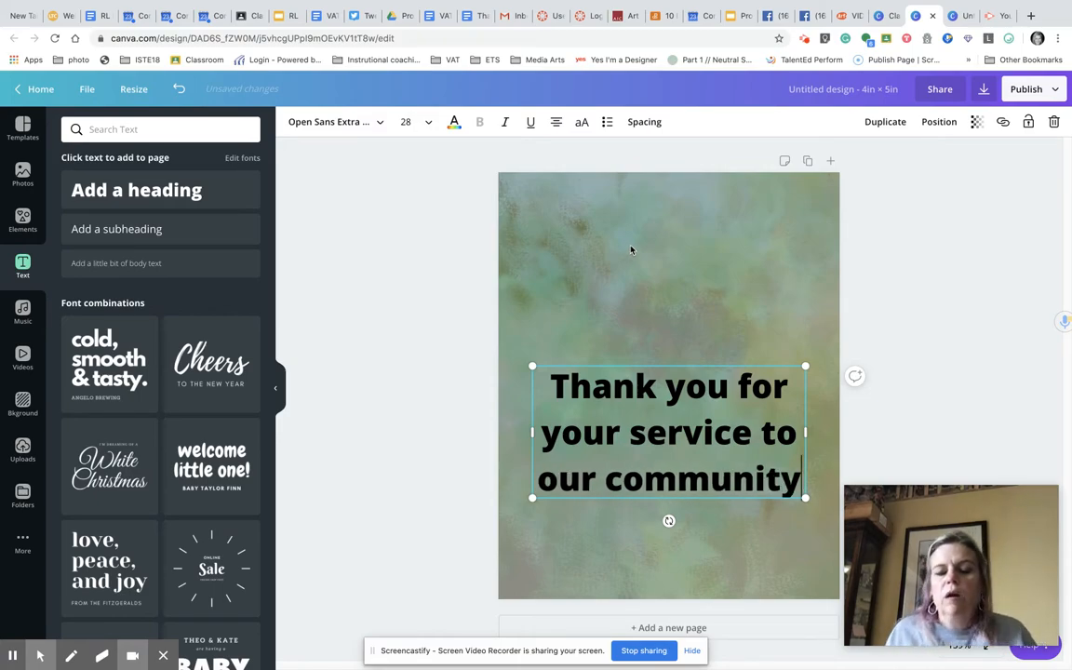
Try the Advetime font on the whole heading, and settle on Bukhari Script.
drag(558, 386, 796, 500)
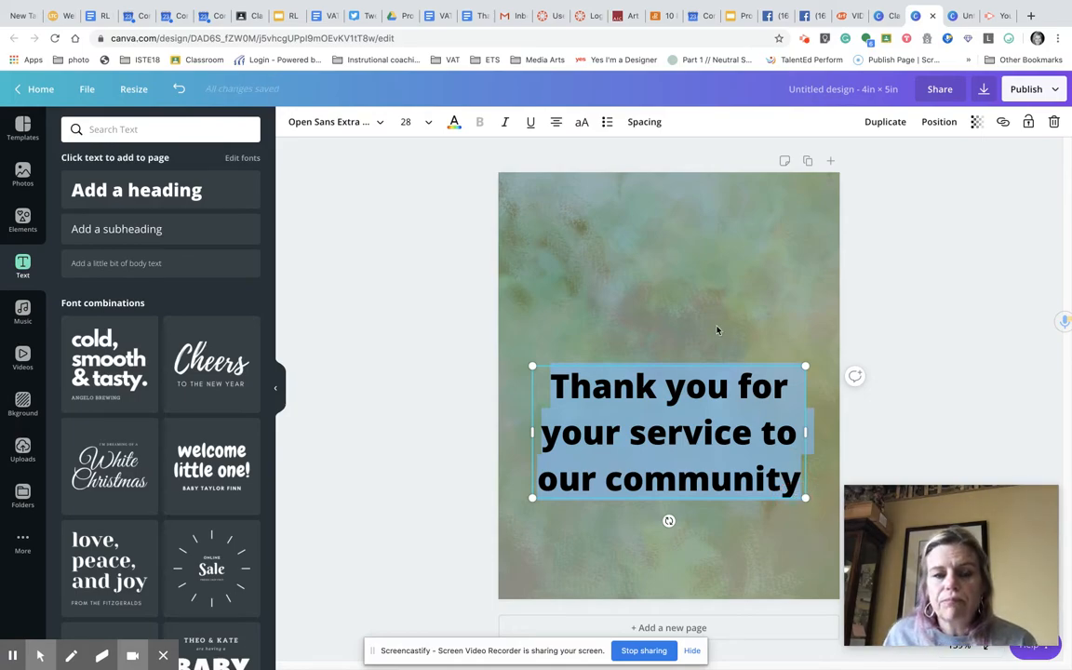
click(340, 124)
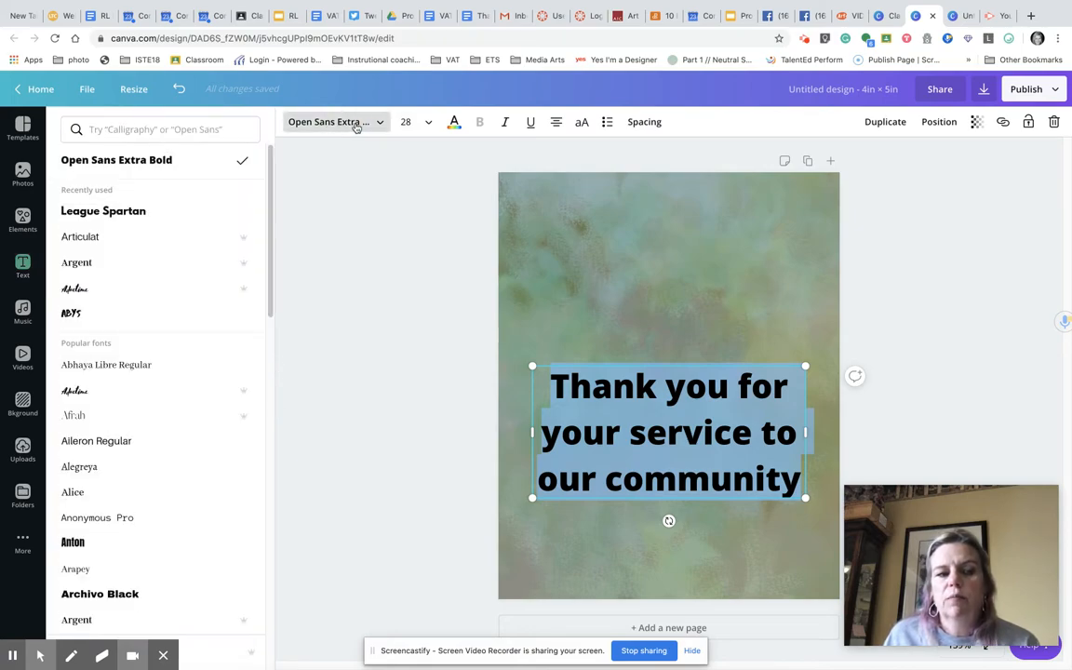
click(129, 395)
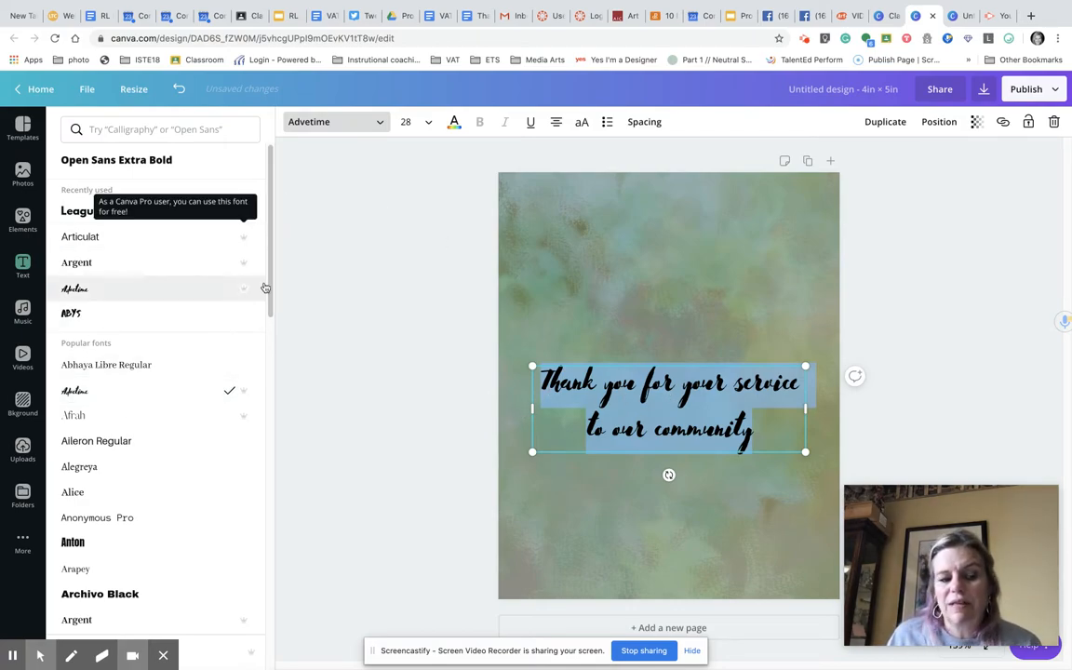
drag(270, 264, 276, 370)
mouse_move(248, 248)
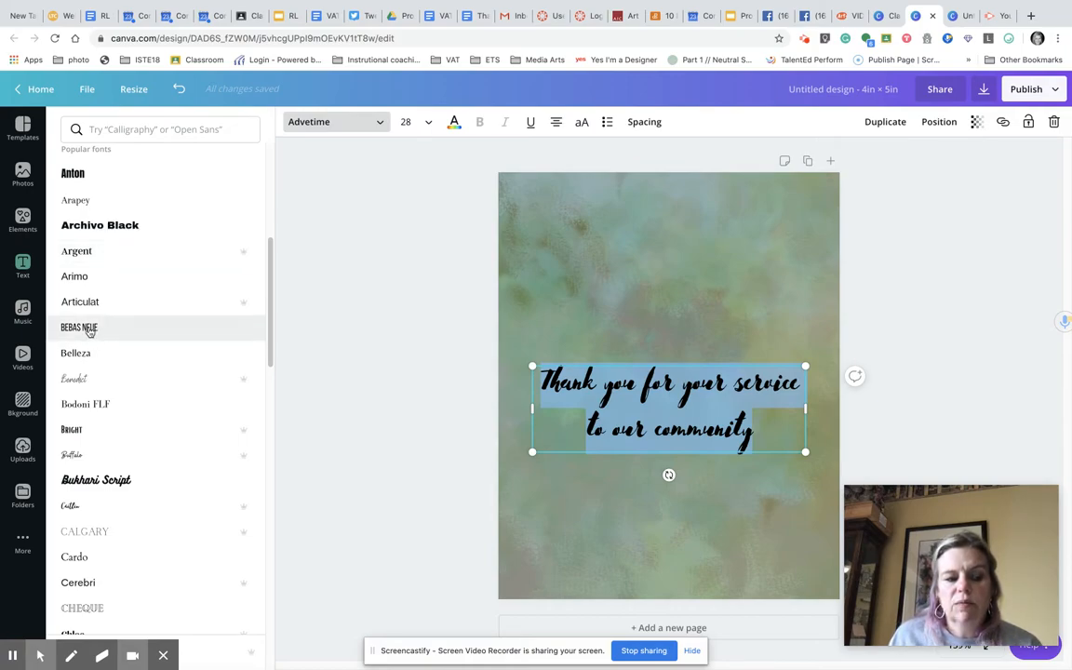
click(89, 481)
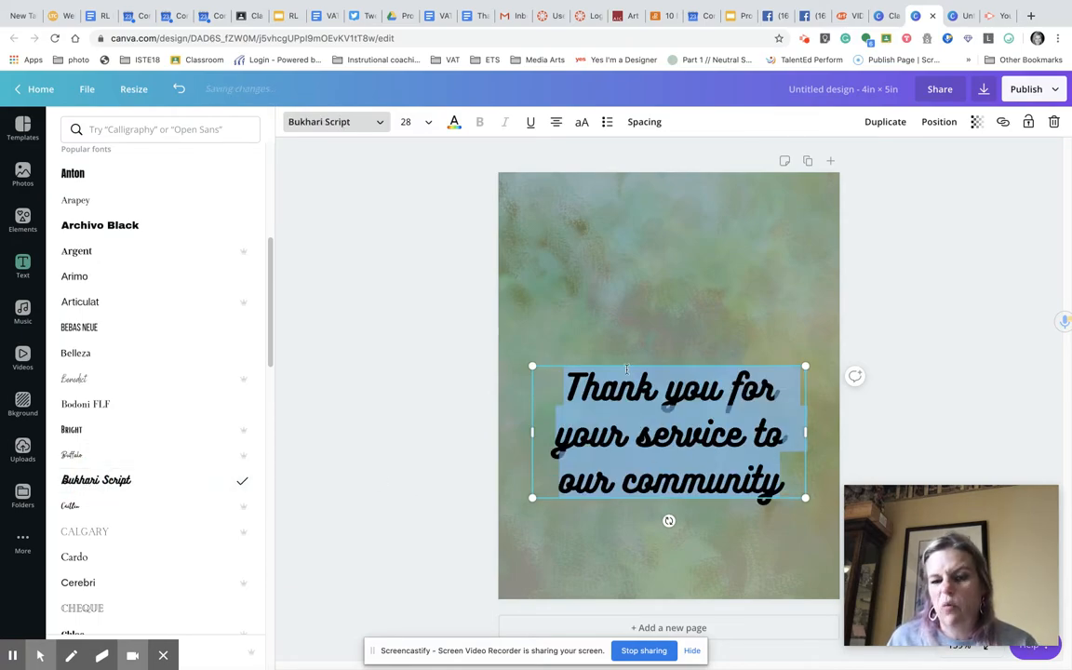
Try the coral default colour on the heading text, and give it the custom dark red #8b2121 instead.
click(454, 122)
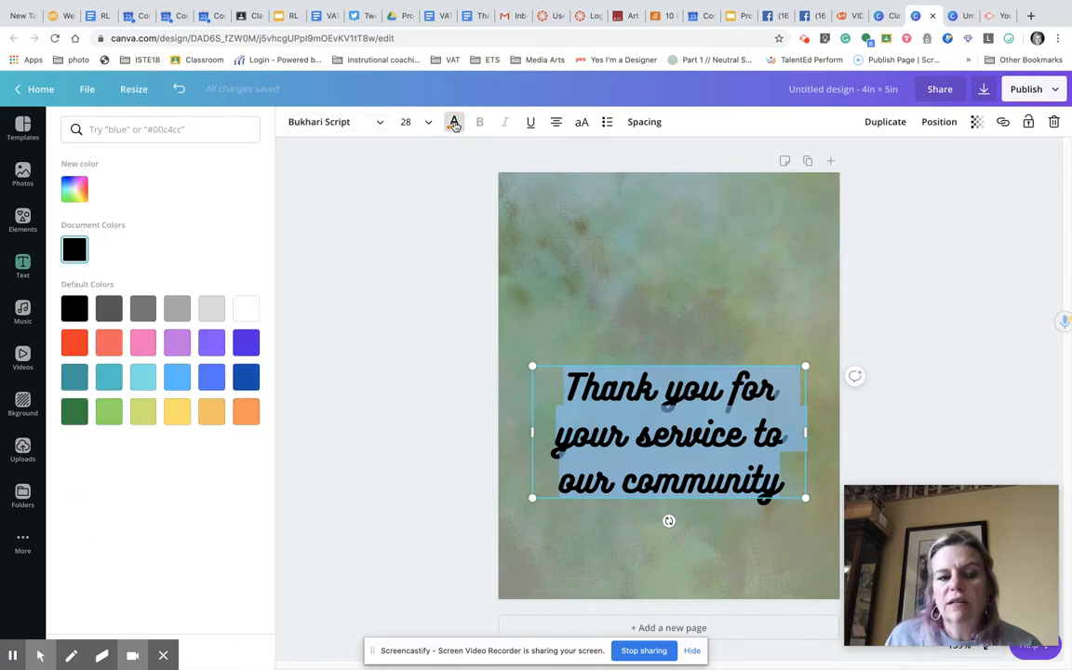
click(111, 345)
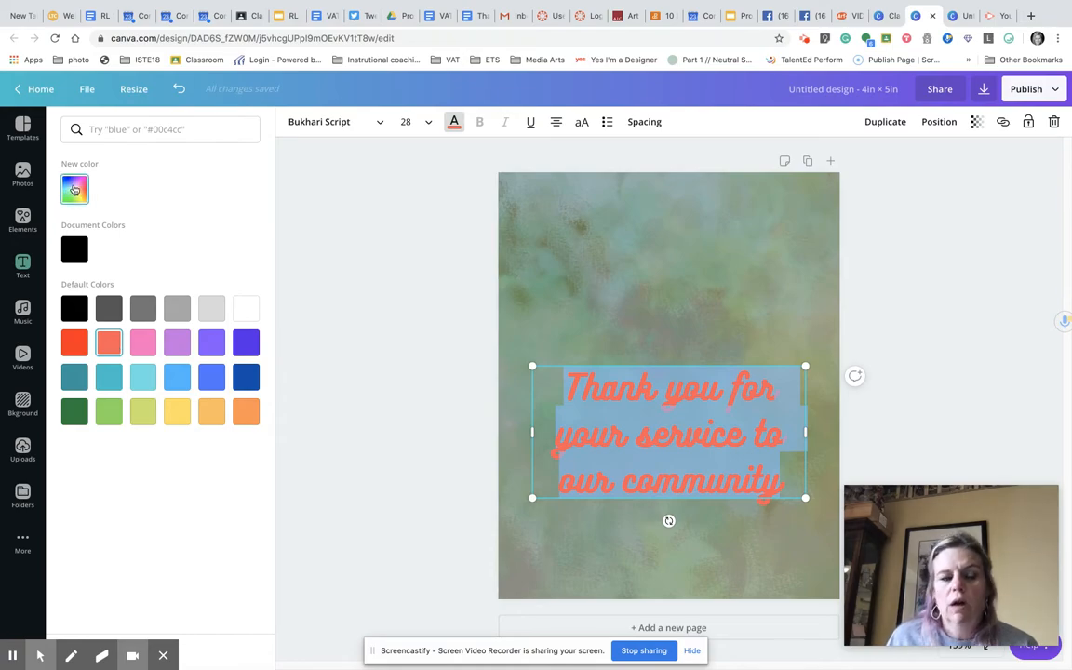
click(74, 190)
click(75, 190)
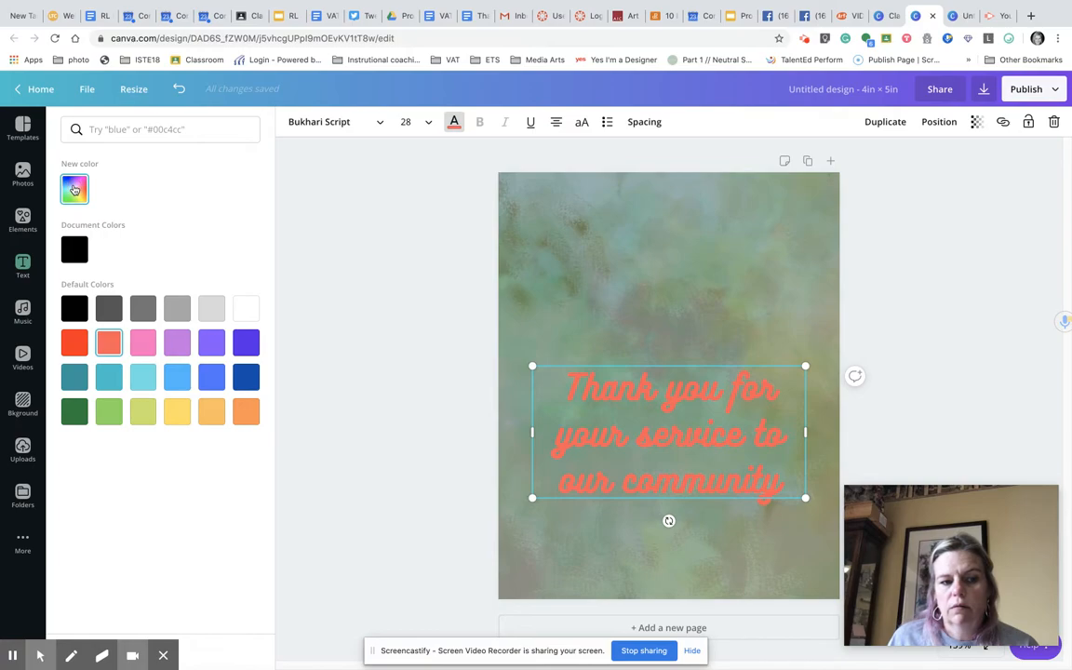
click(74, 190)
click(202, 254)
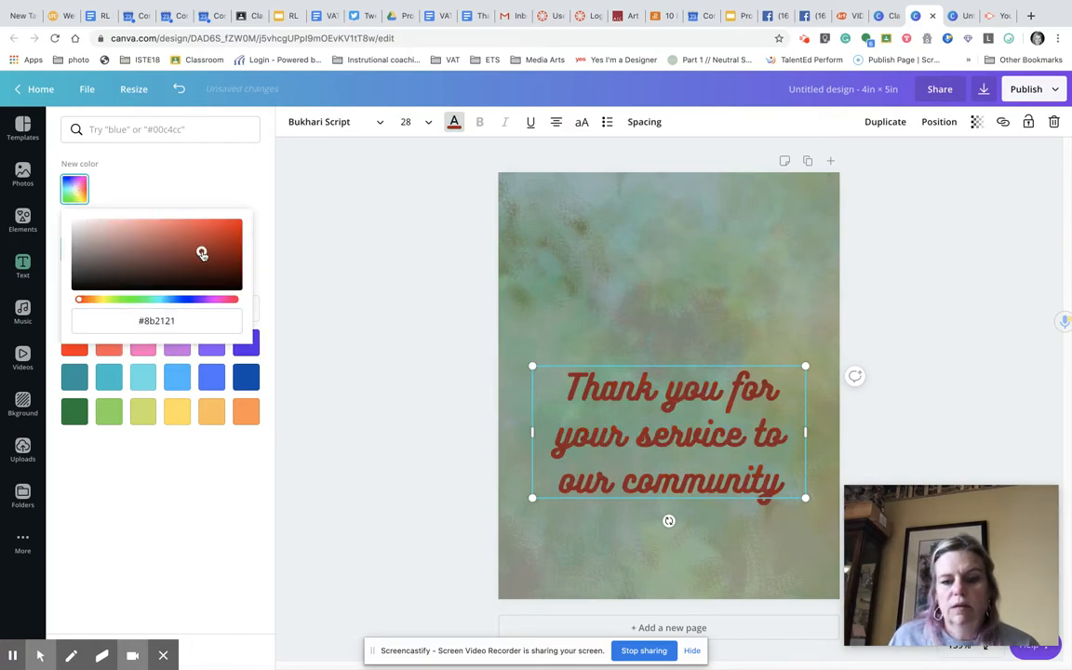
click(389, 204)
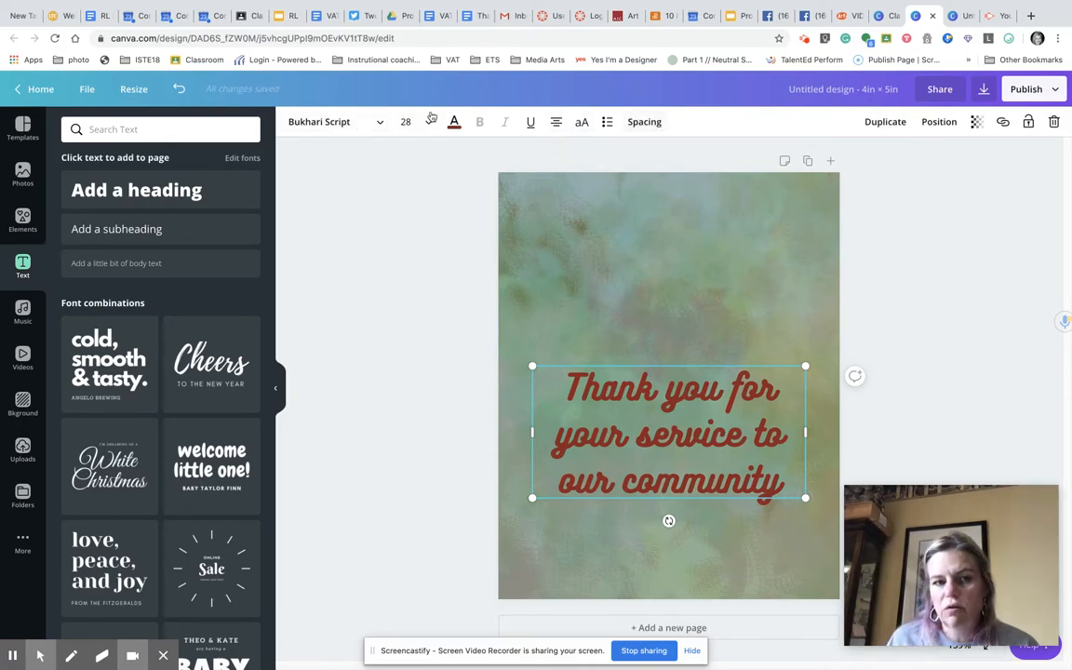
click(414, 364)
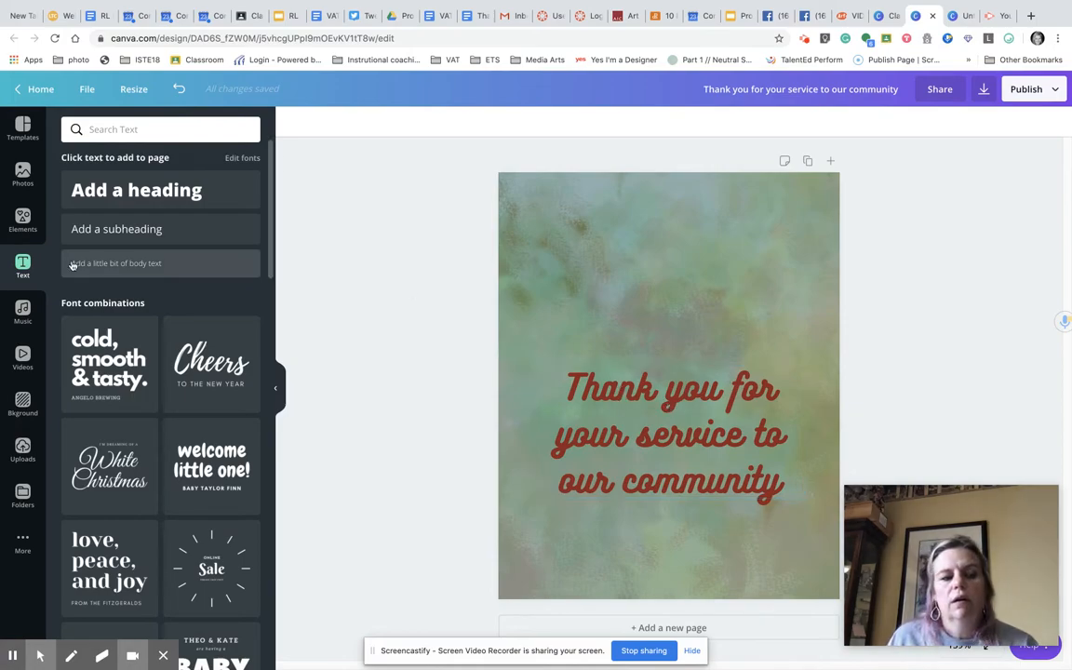
Browse the full Stickers collection in the elements library, including its categories and overall results.
click(23, 220)
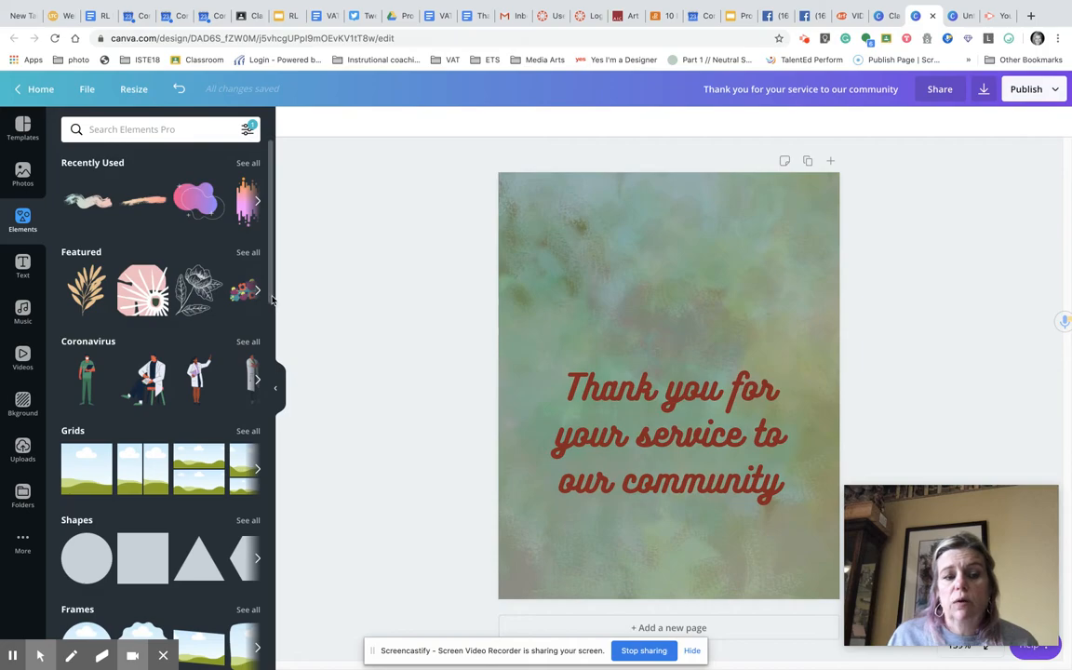
drag(272, 298, 253, 389)
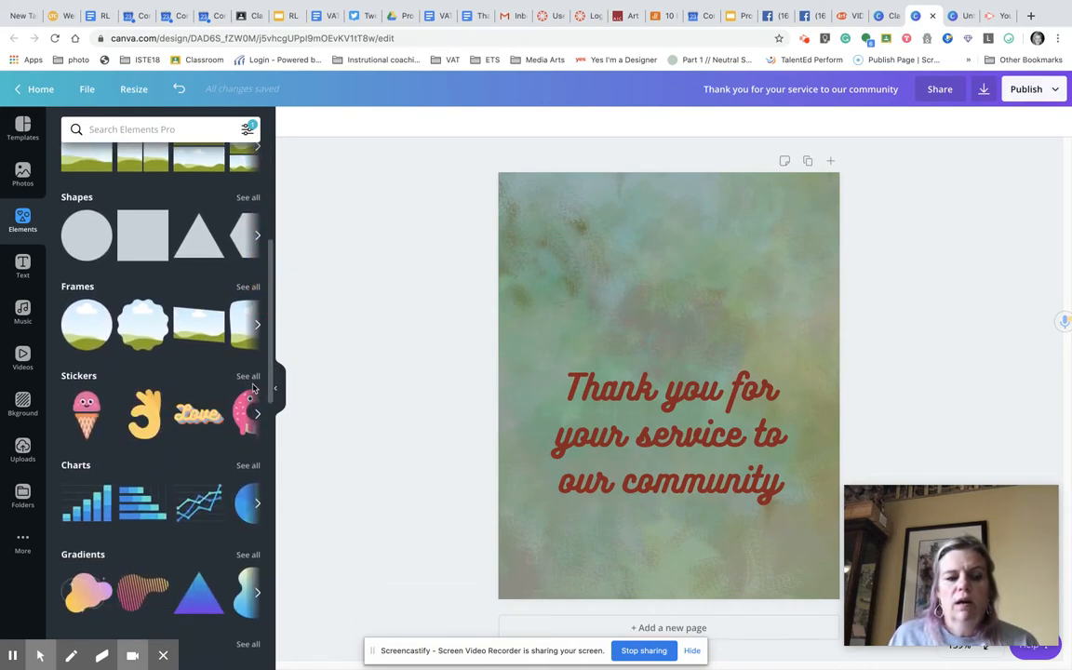
click(248, 377)
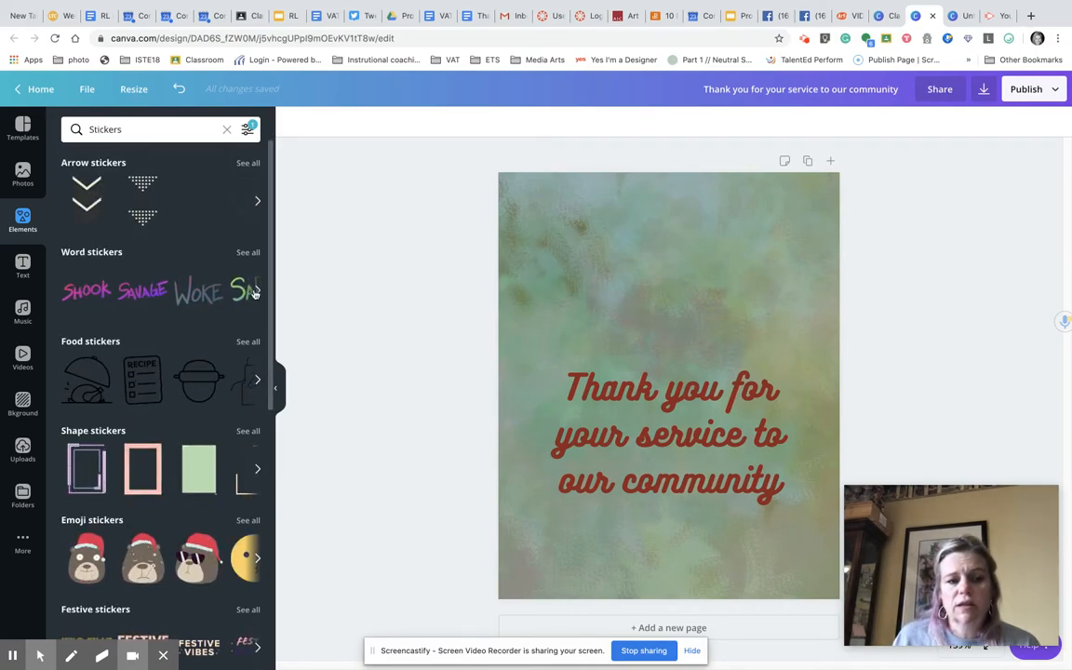
drag(270, 274, 285, 518)
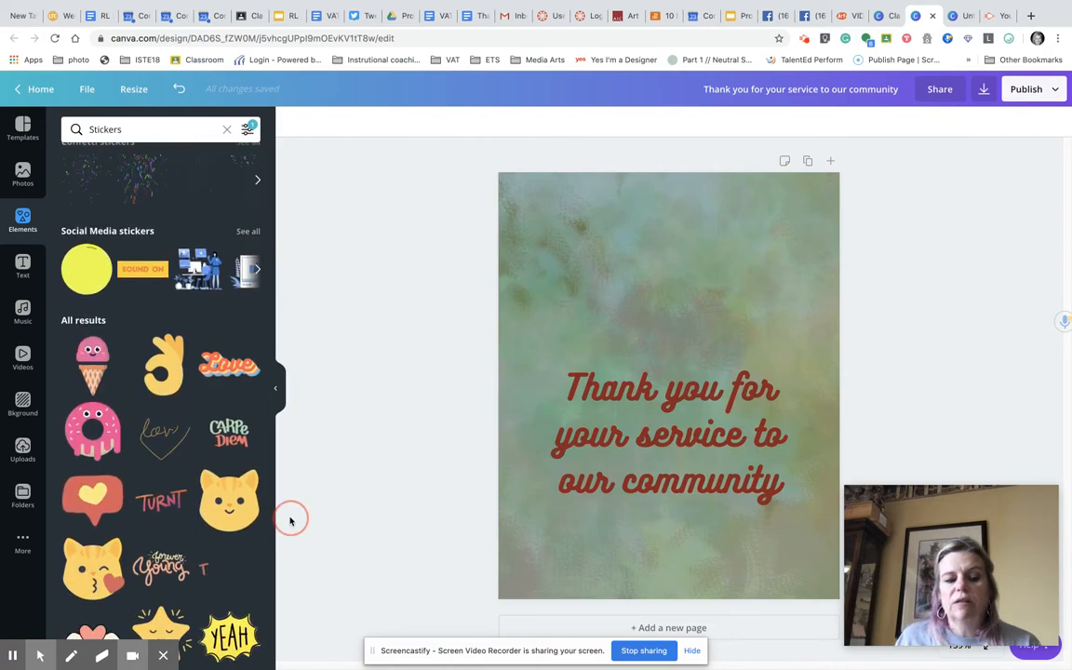
drag(270, 473, 277, 301)
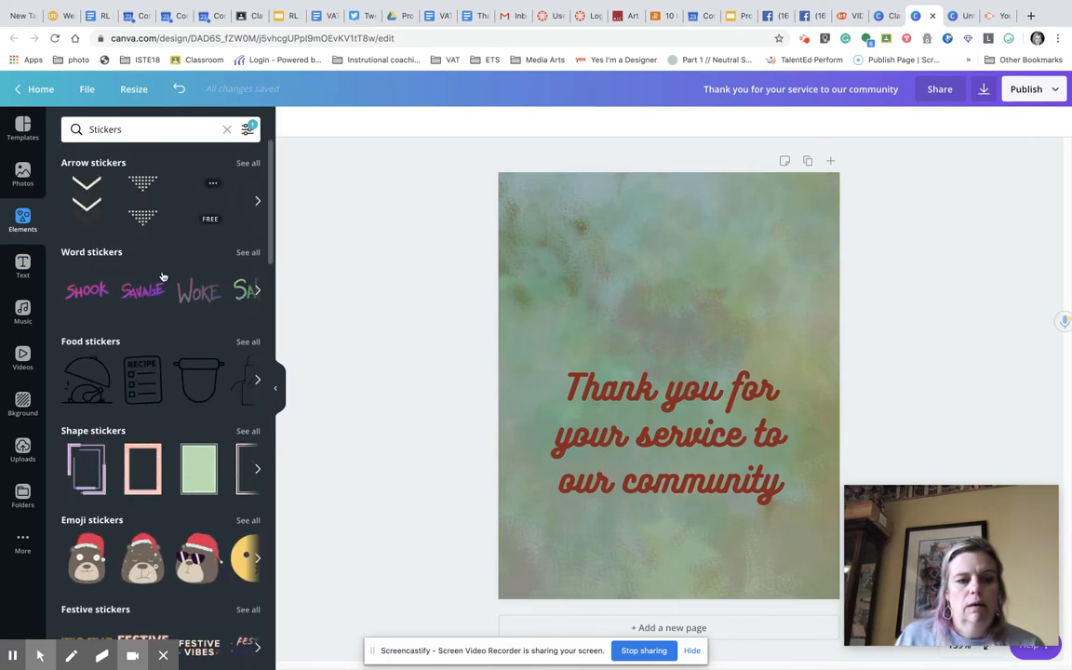
click(228, 130)
Add the pink Sketchy Veiny Petal Flower from the Sketchy Flowers collection to the card.
drag(270, 159, 267, 360)
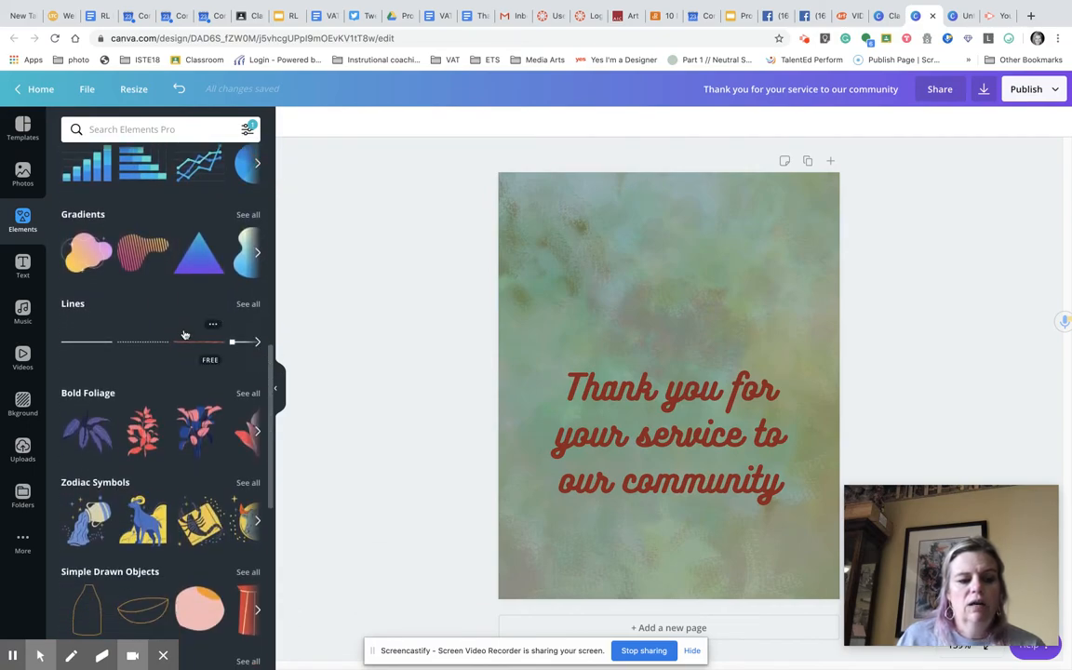
scroll(172, 466, down, 3)
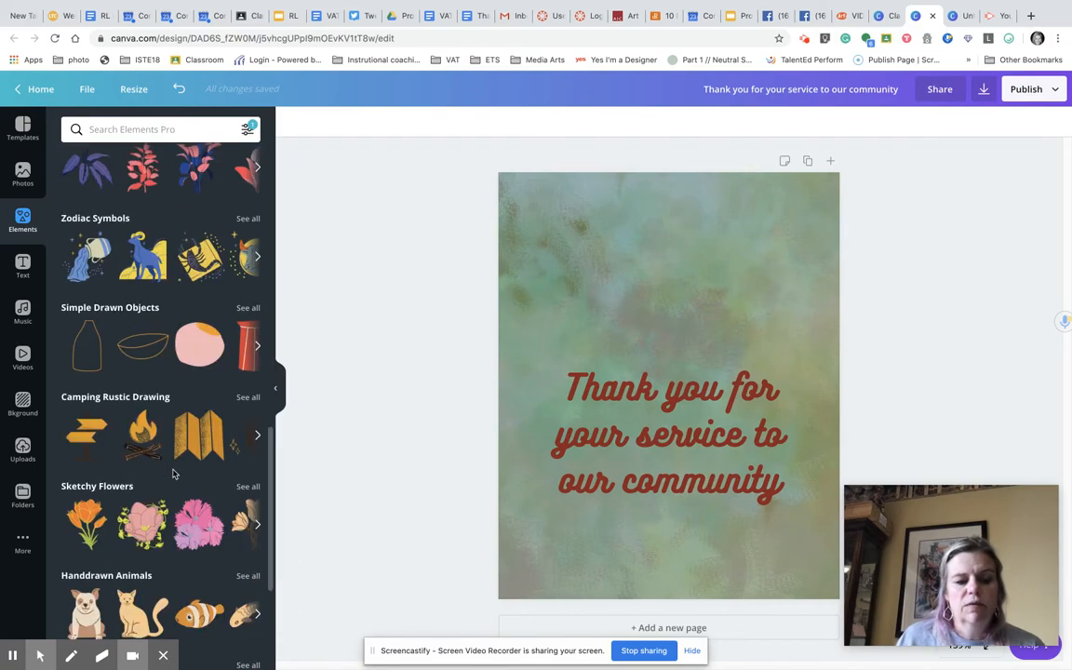
scroll(173, 474, down, 2)
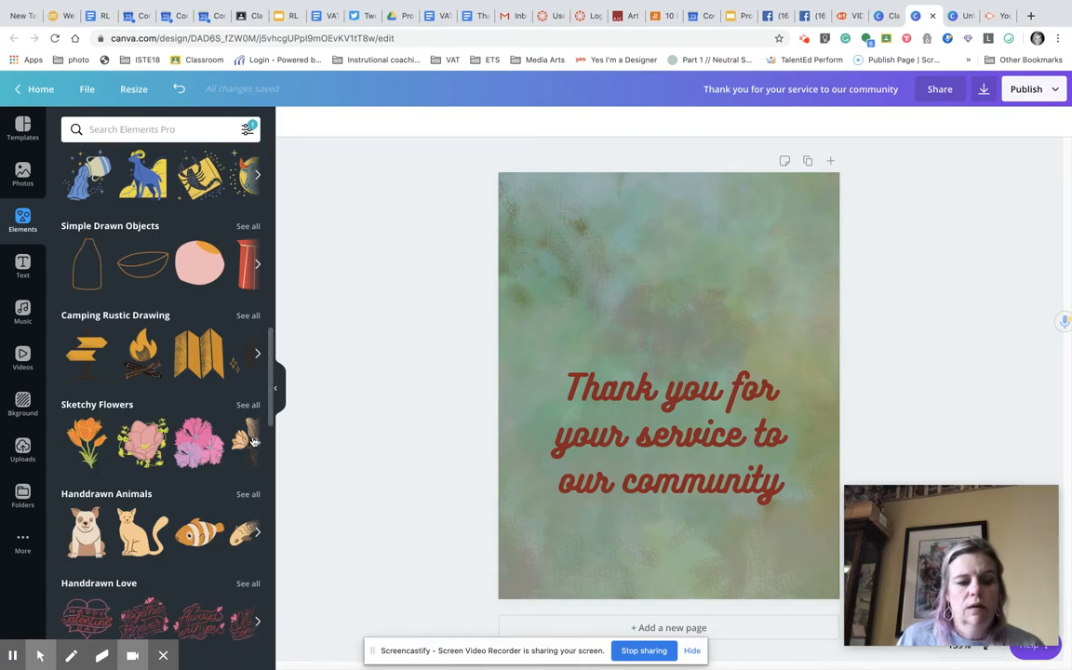
scroll(158, 442, right, 5)
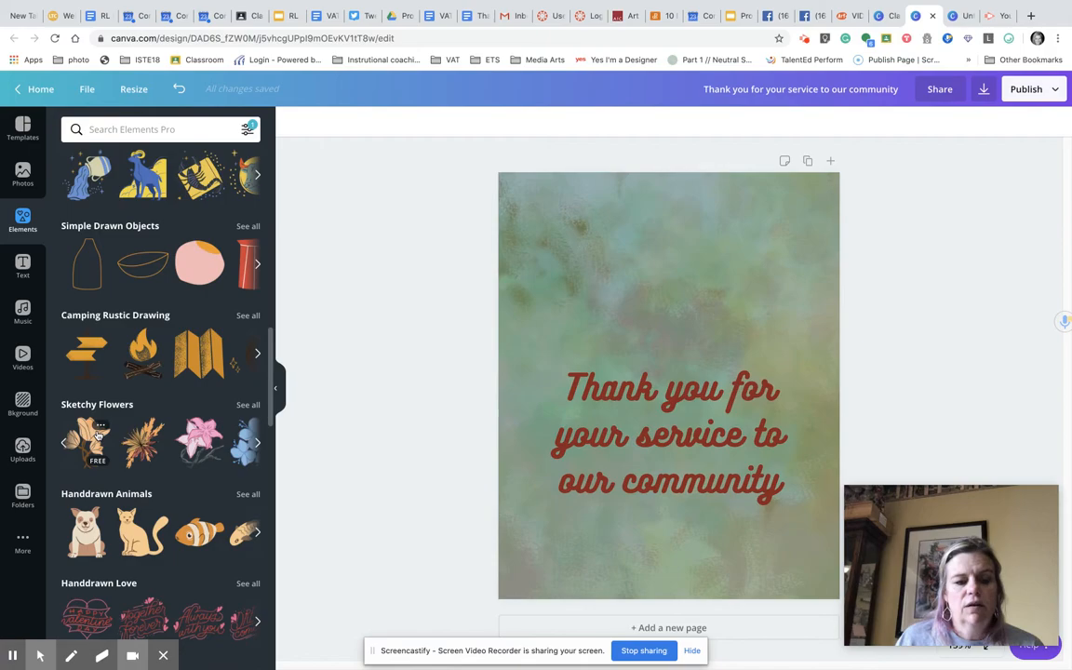
click(206, 431)
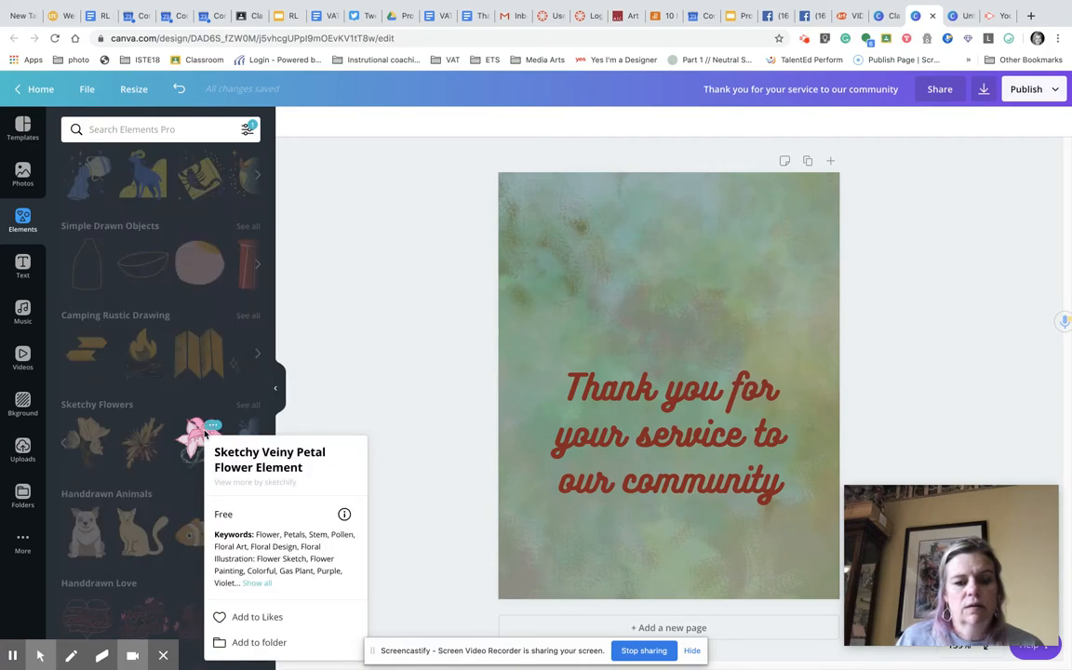
click(199, 435)
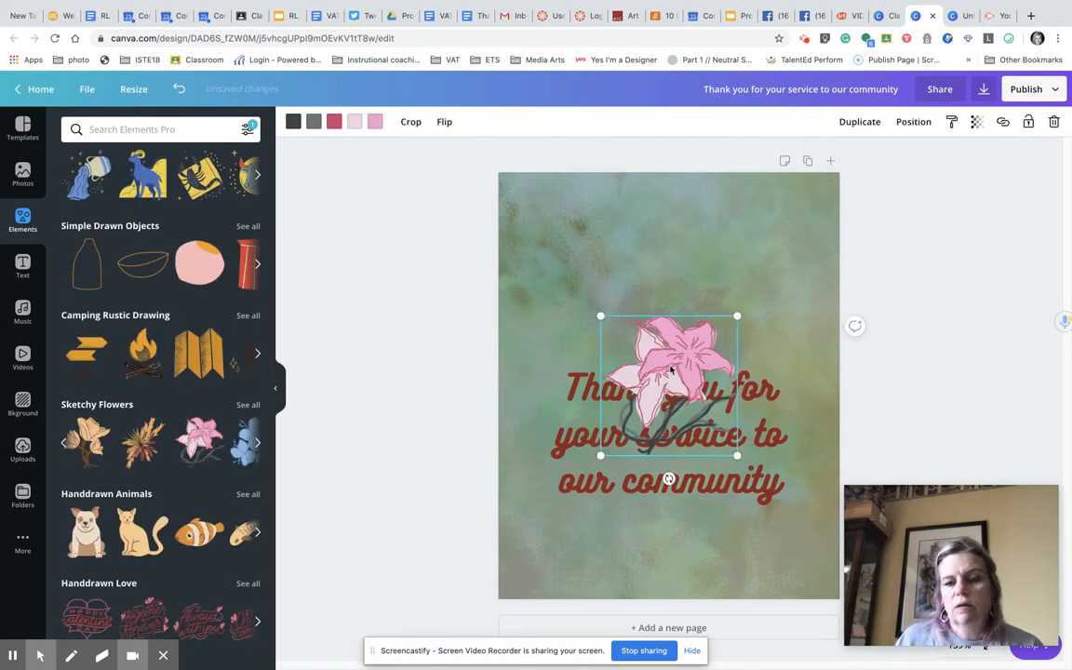
Move the heading up to the middle of the card and centre the flower beneath it.
mouse_move(674, 354)
mouse_down()
mouse_move(590, 239)
mouse_move(535, 498)
mouse_move(605, 464)
mouse_up()
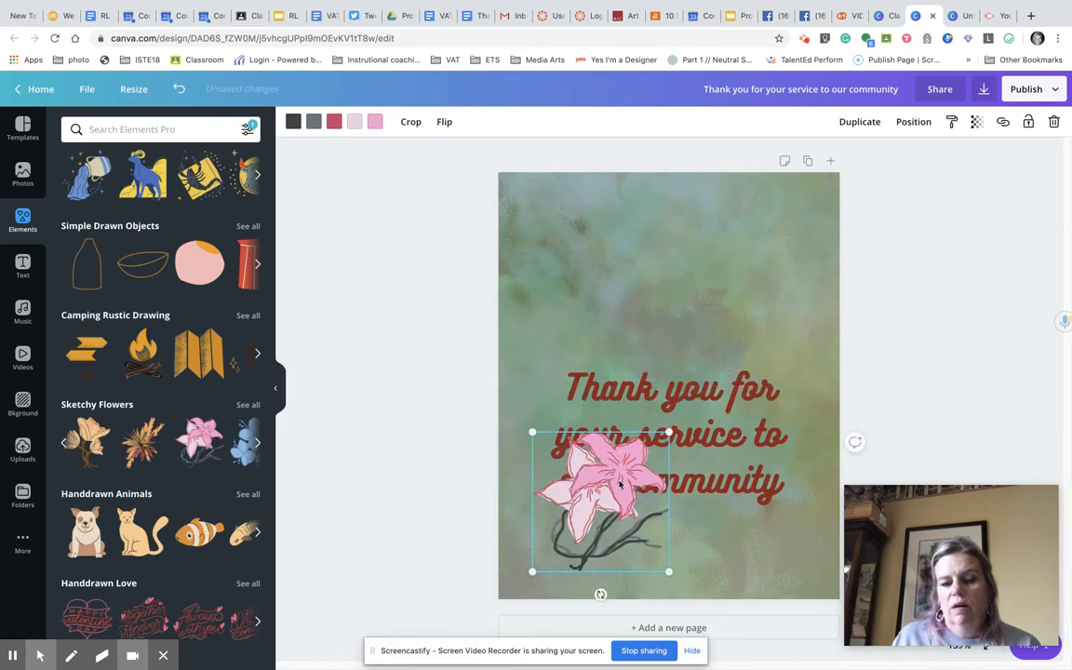
click(667, 381)
drag(679, 402, 679, 310)
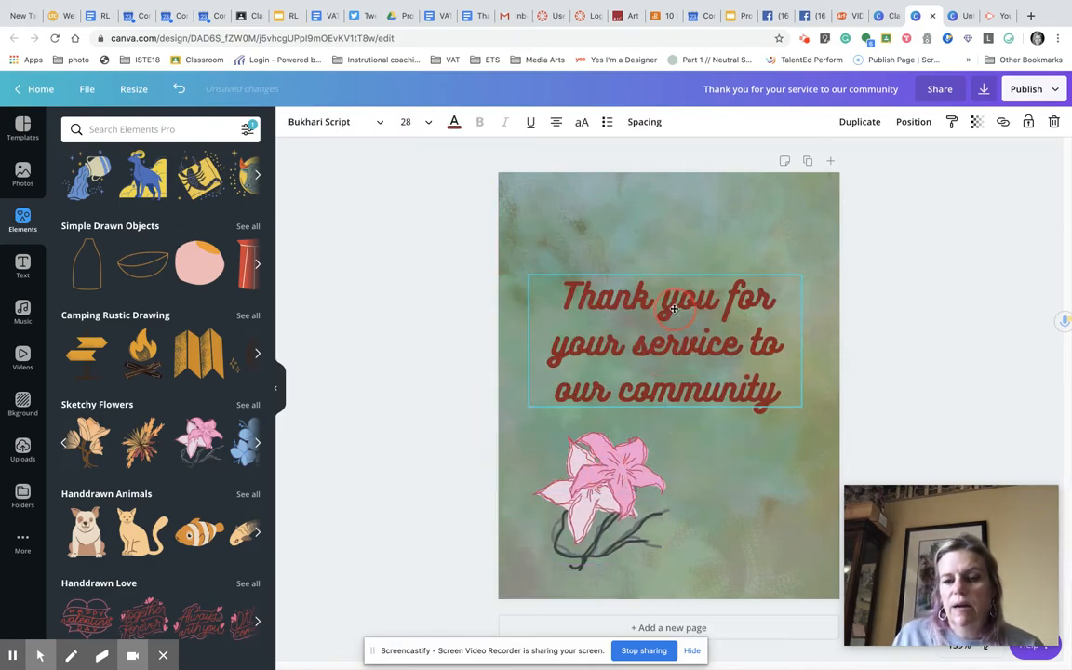
click(620, 482)
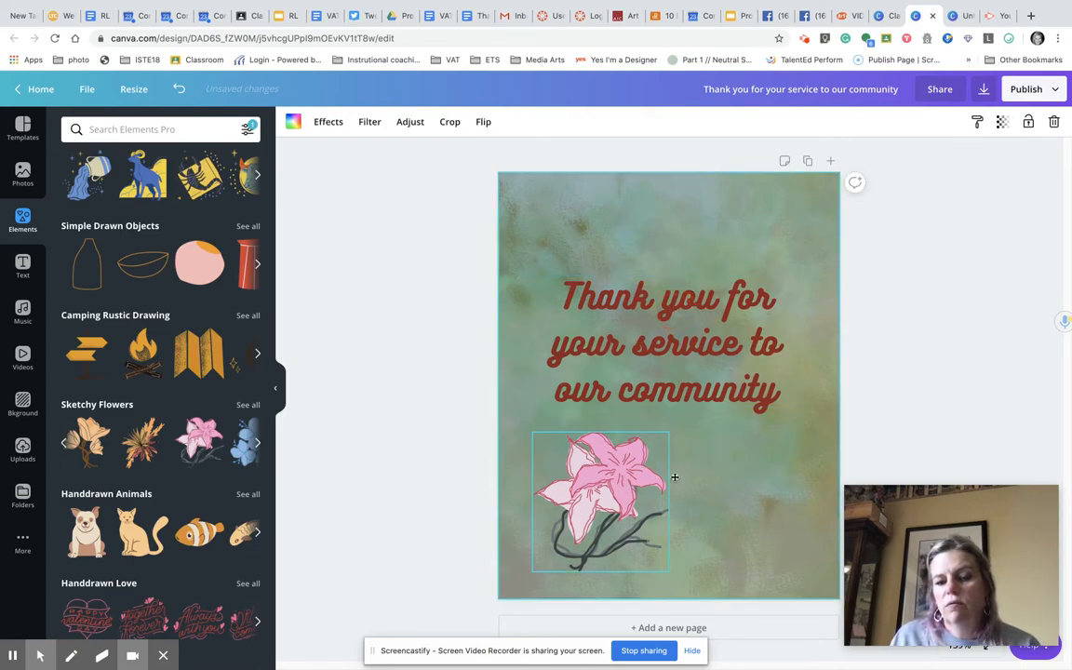
drag(624, 509, 693, 511)
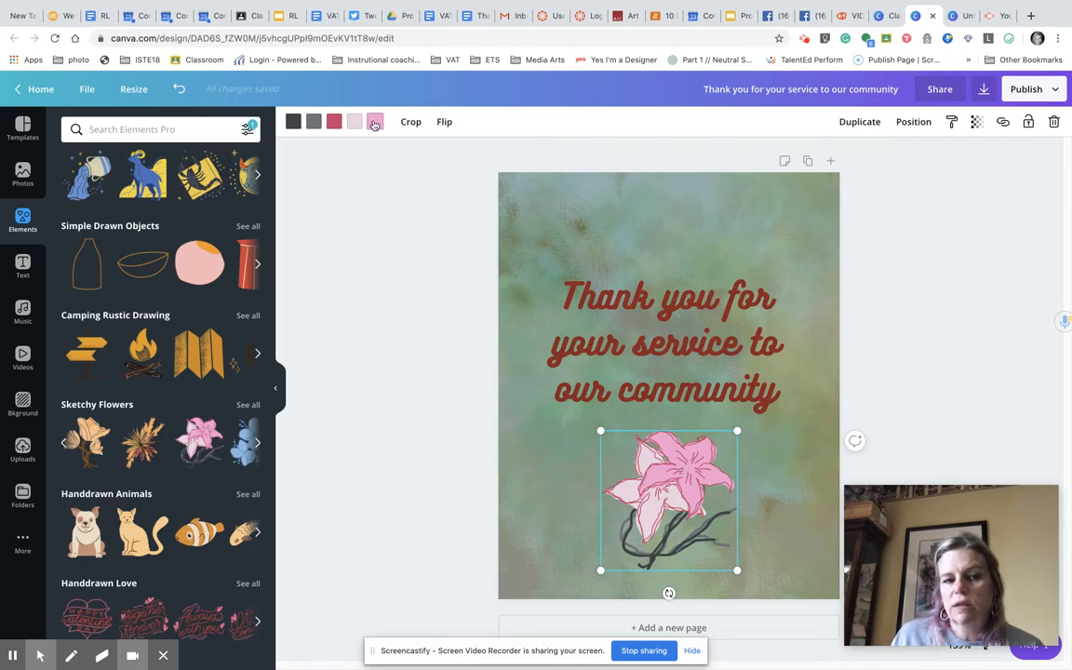
Recolour the flower's darker pink petals with the heading's dark red document colour.
double_click(700, 469)
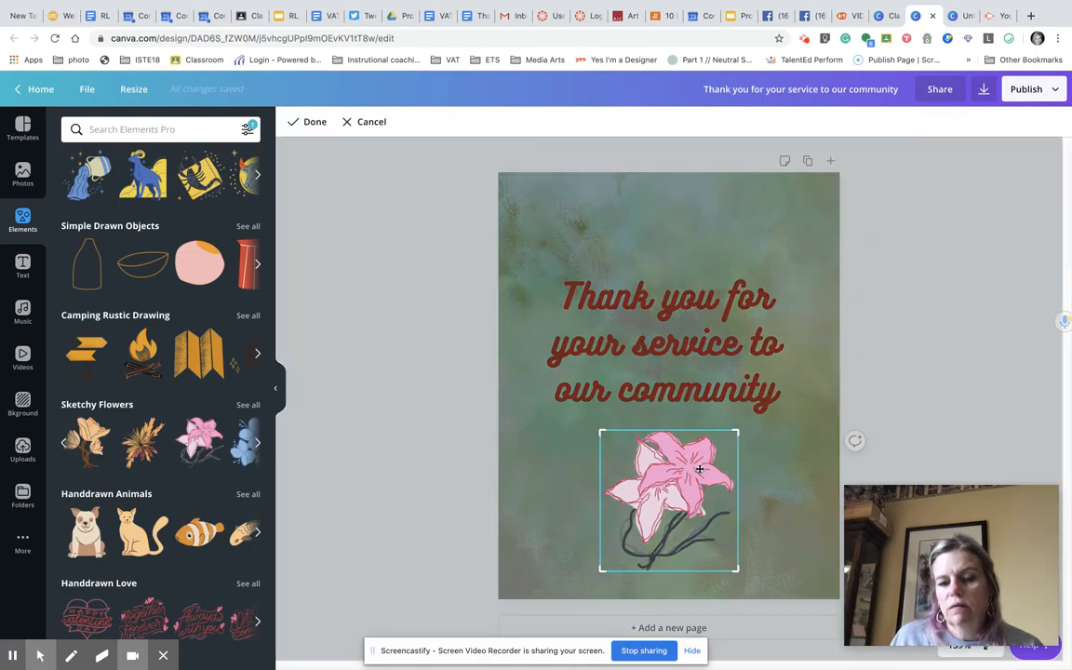
click(355, 121)
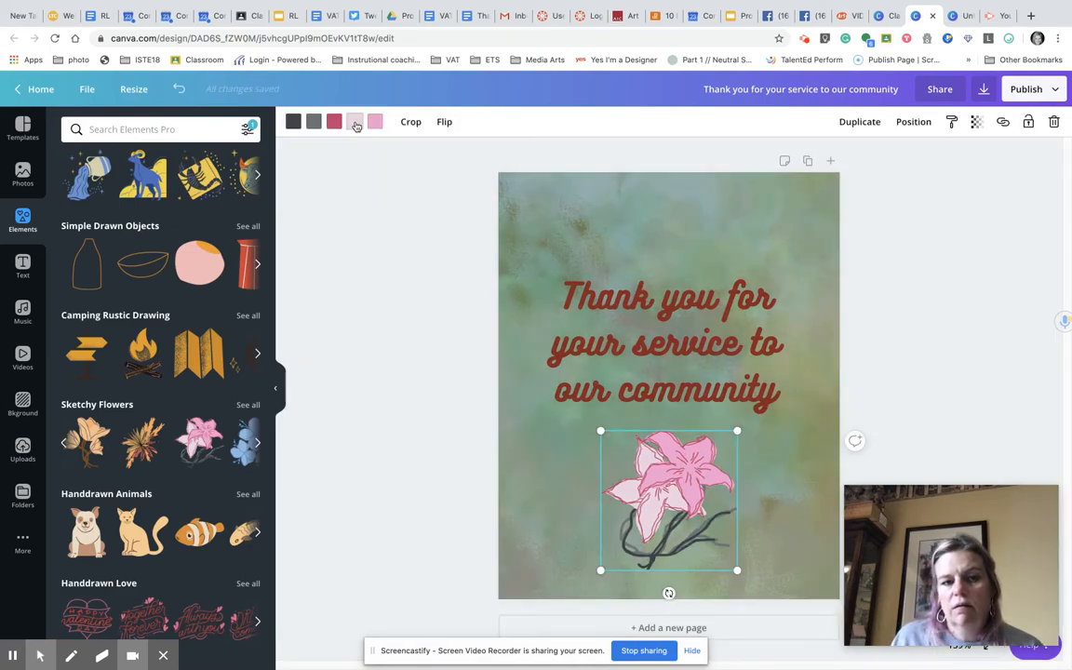
click(375, 122)
click(375, 122)
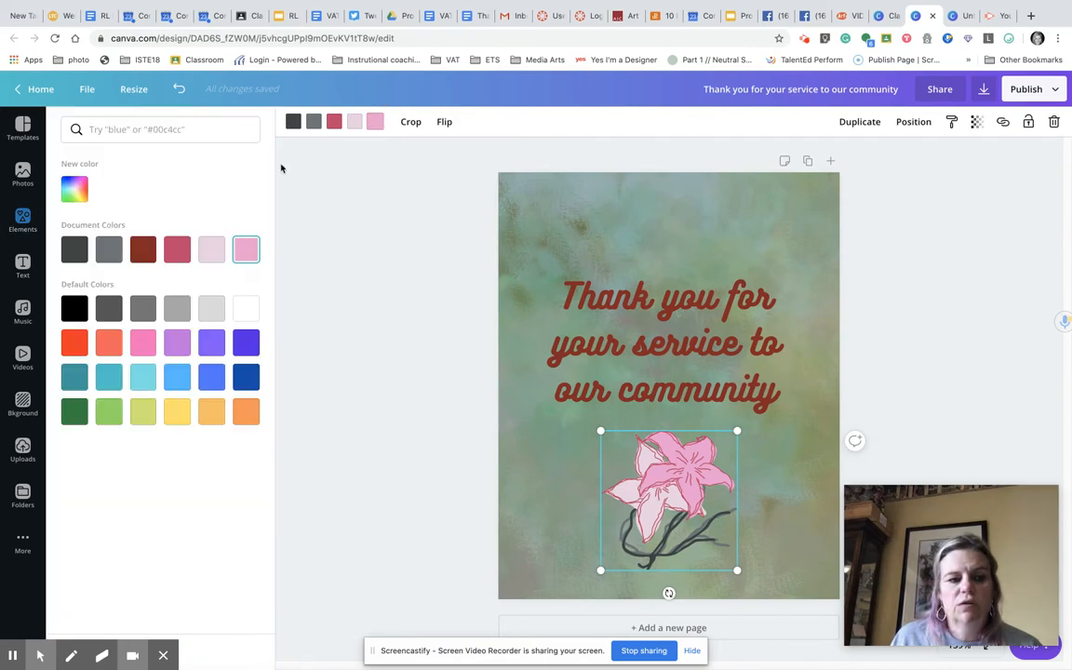
click(146, 251)
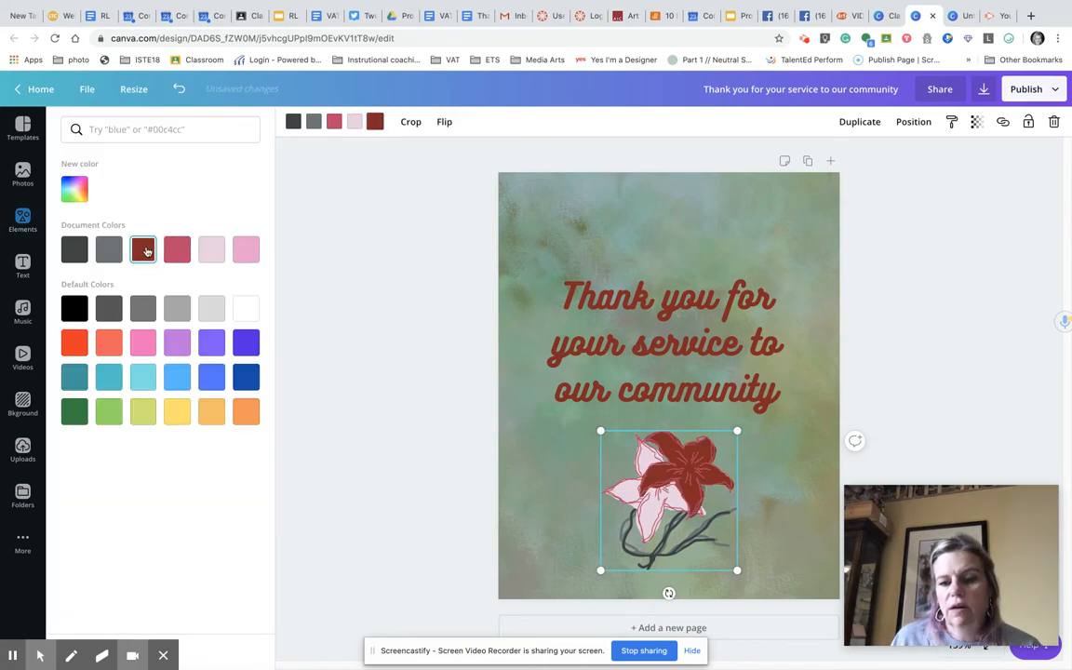
click(354, 253)
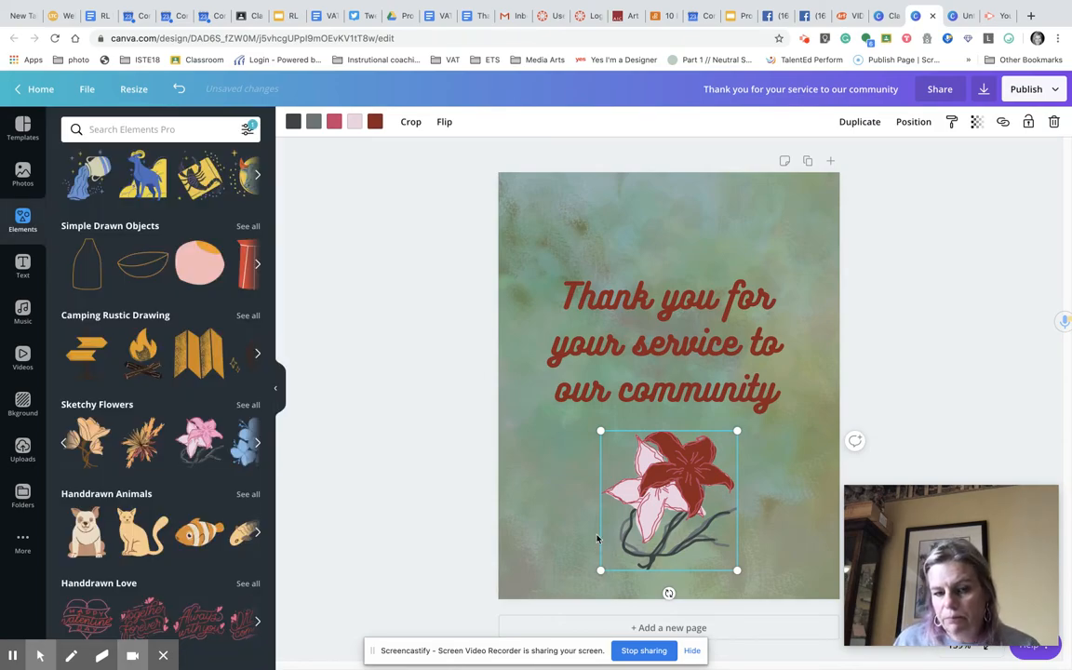
Recolour the flower's pale pink petals with the yellow default colour and deselect the flower.
click(355, 121)
click(177, 416)
click(321, 379)
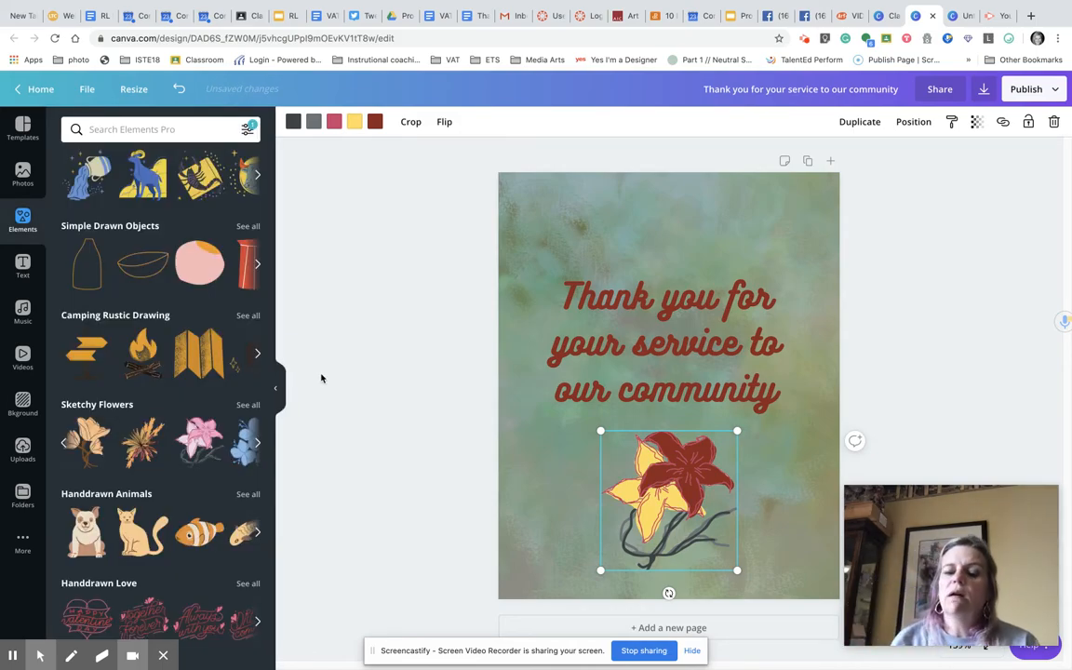
click(423, 265)
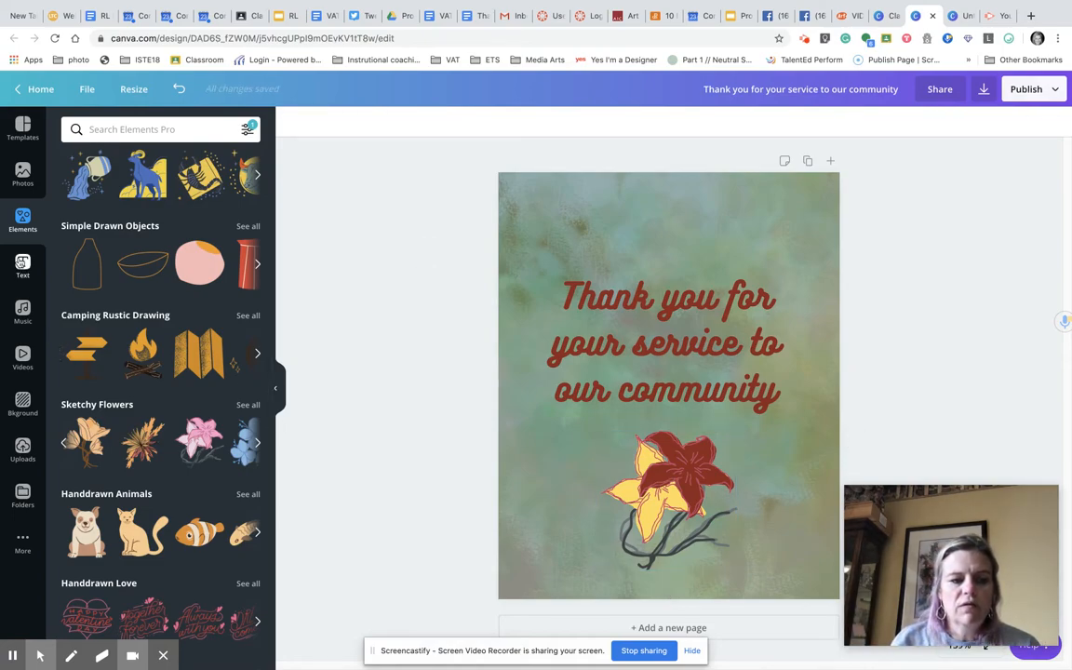
Place the rounded square with a border from the Shapes collection behind the heading text.
click(21, 227)
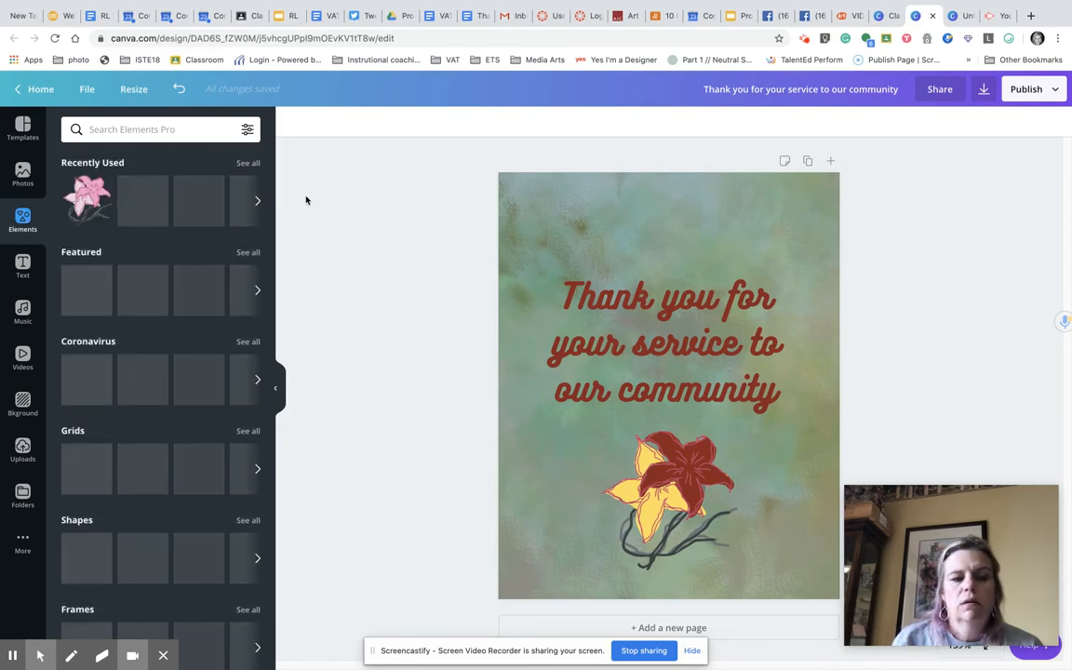
click(247, 520)
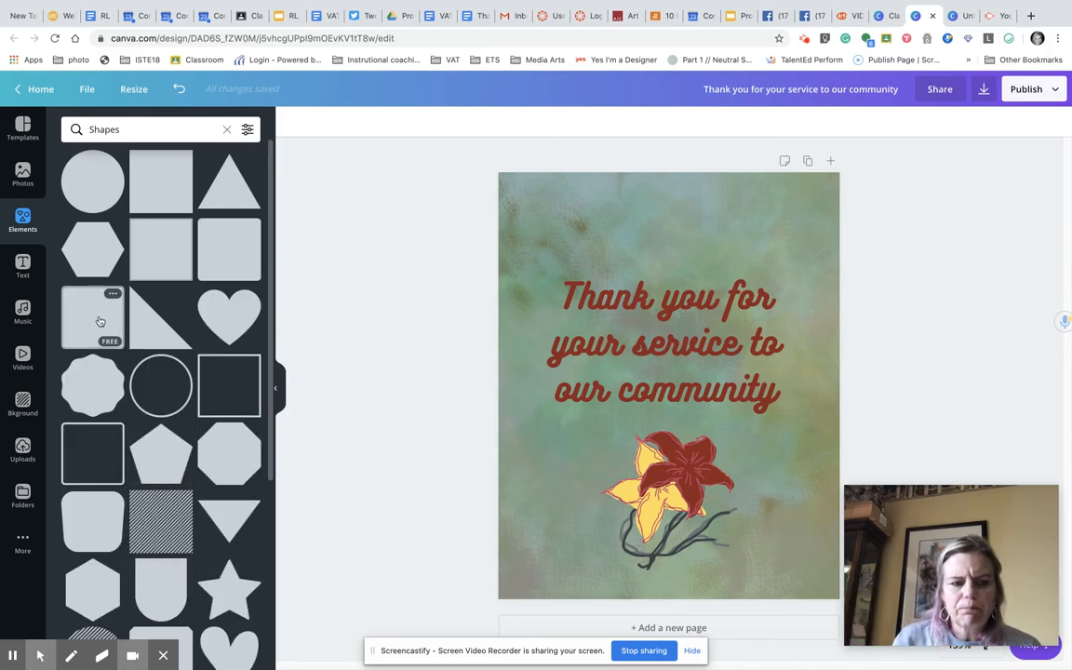
drag(89, 318, 570, 268)
click(727, 456)
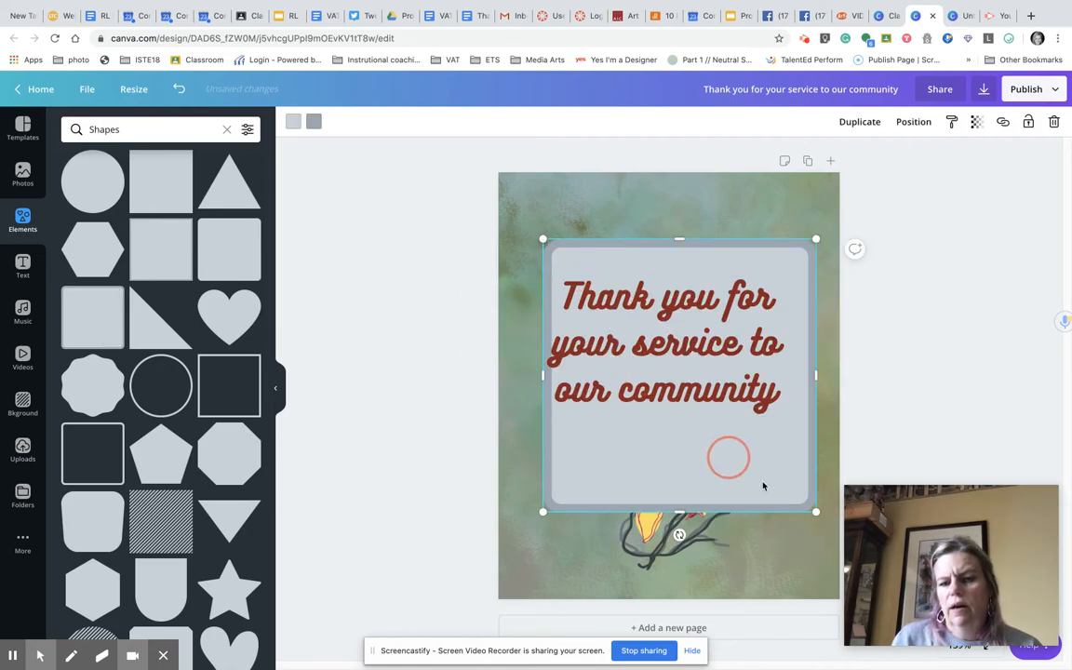
Shrink the bordered shape, widen it into a rectangle, and position it so that it frames the whole heading.
drag(815, 511, 741, 435)
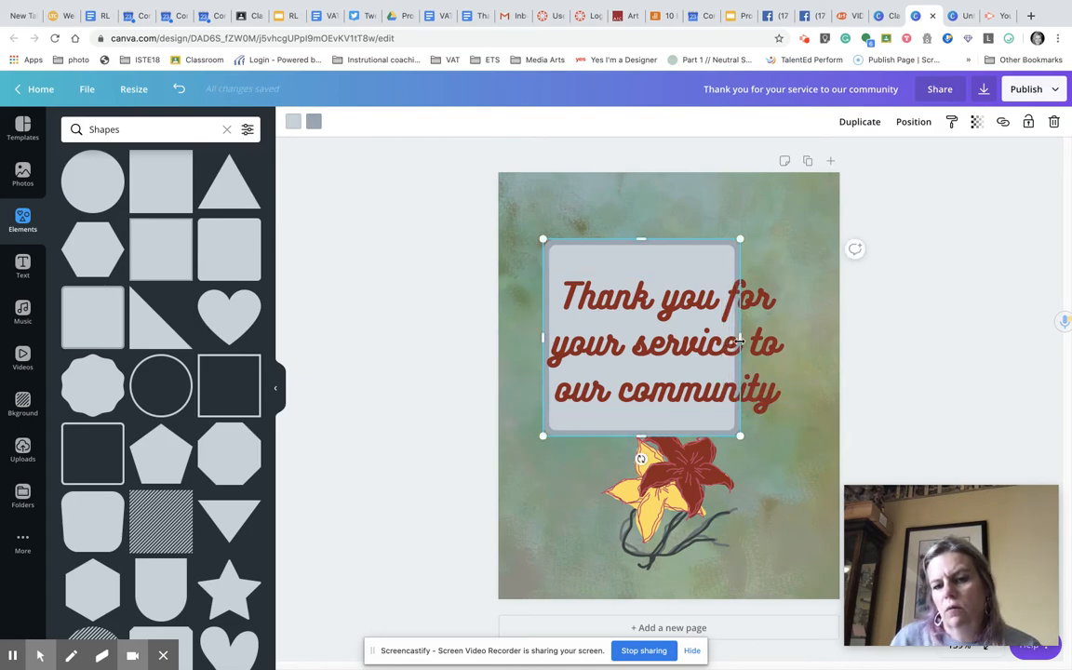
drag(776, 338, 819, 338)
drag(773, 262, 763, 256)
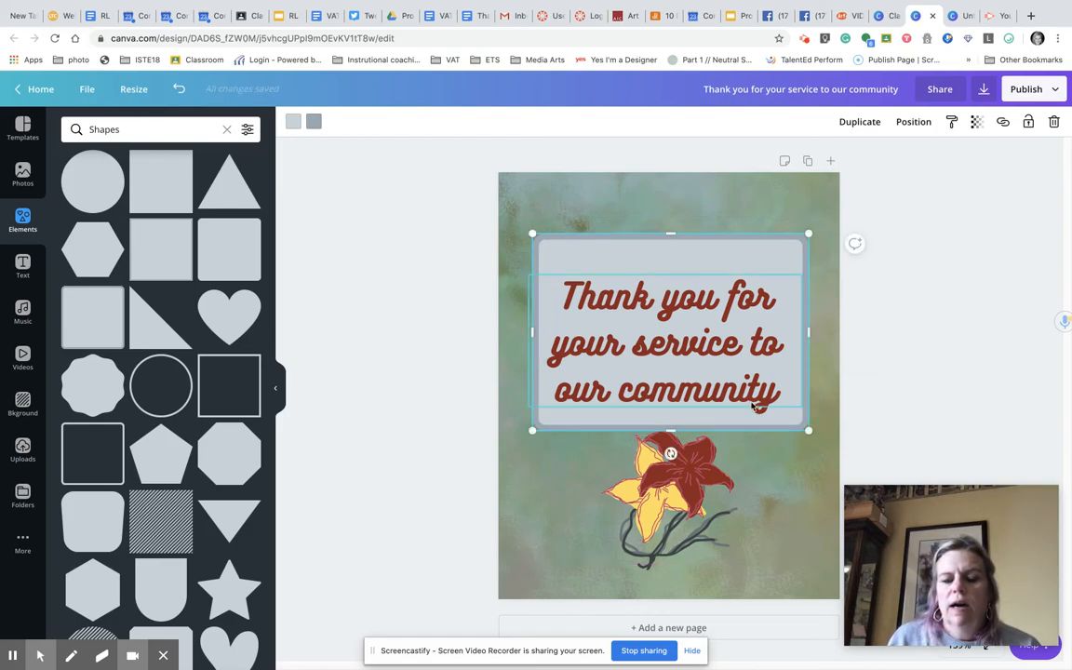
Move the flower down clear of the bordered box and shift the heading up to centre it inside the box.
click(712, 480)
drag(640, 435, 642, 455)
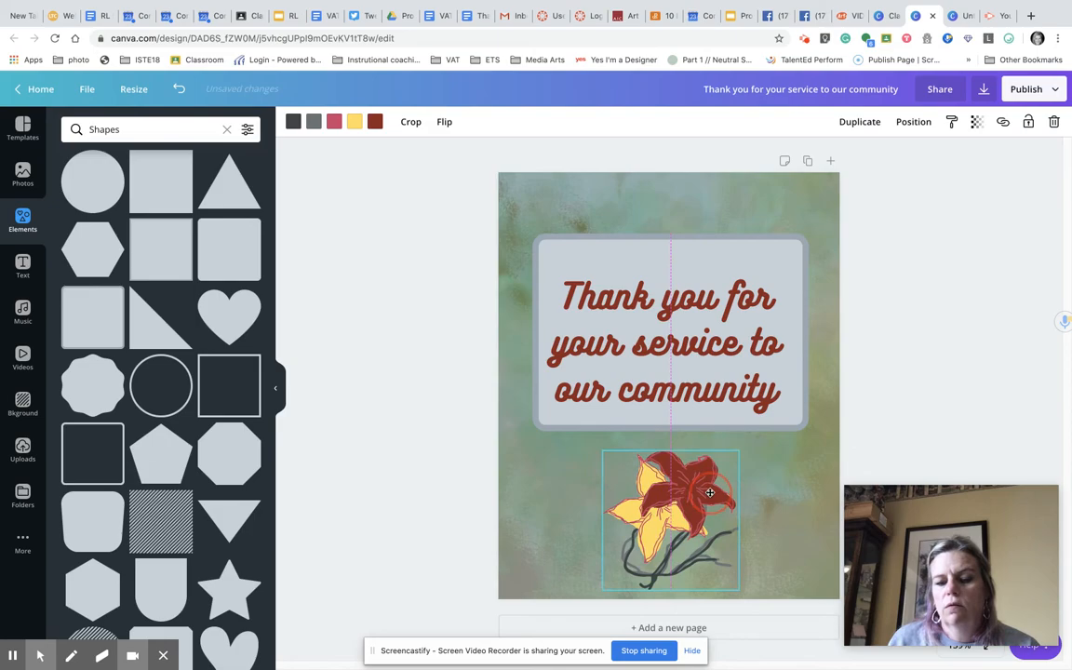
drag(641, 318, 646, 275)
click(474, 242)
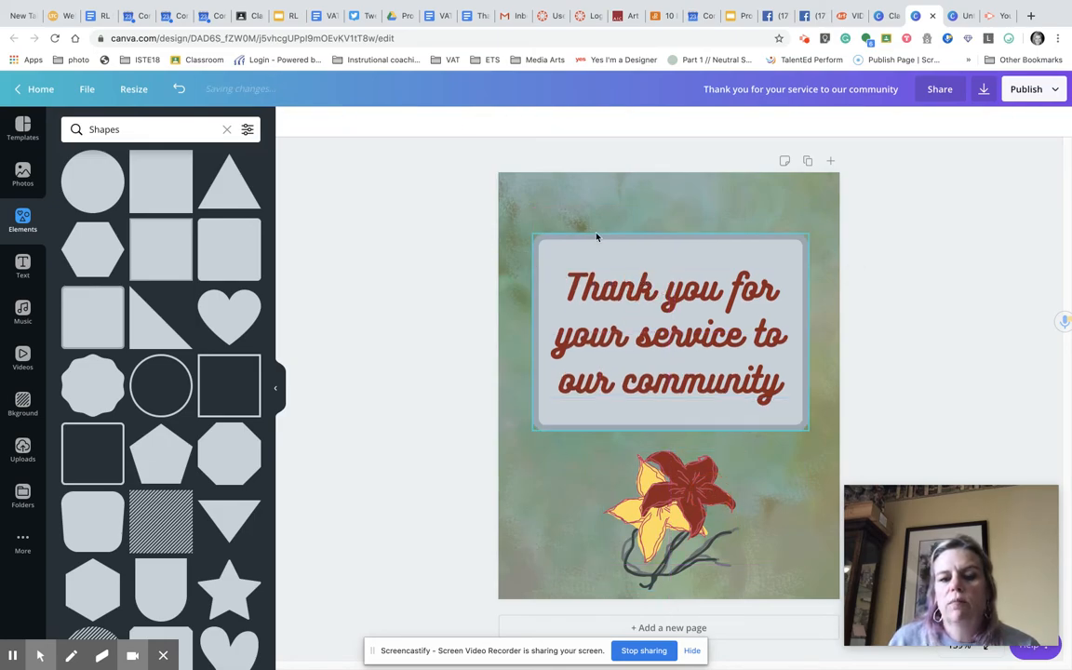
Change the border of the box behind the heading to the flower's yellow document colour.
click(595, 238)
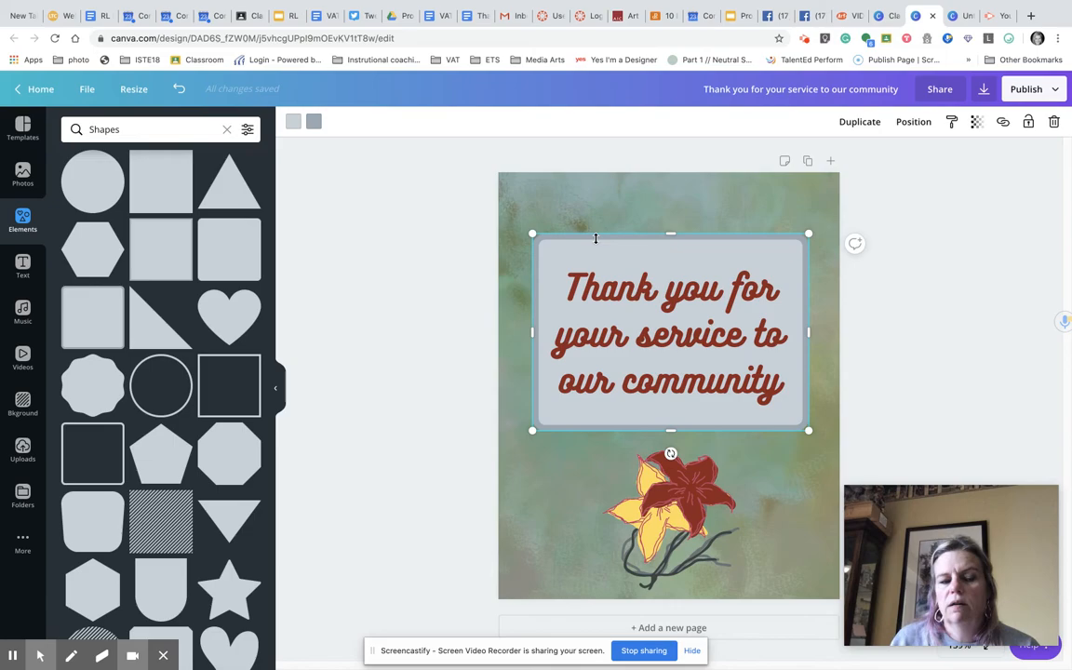
double_click(314, 124)
click(313, 123)
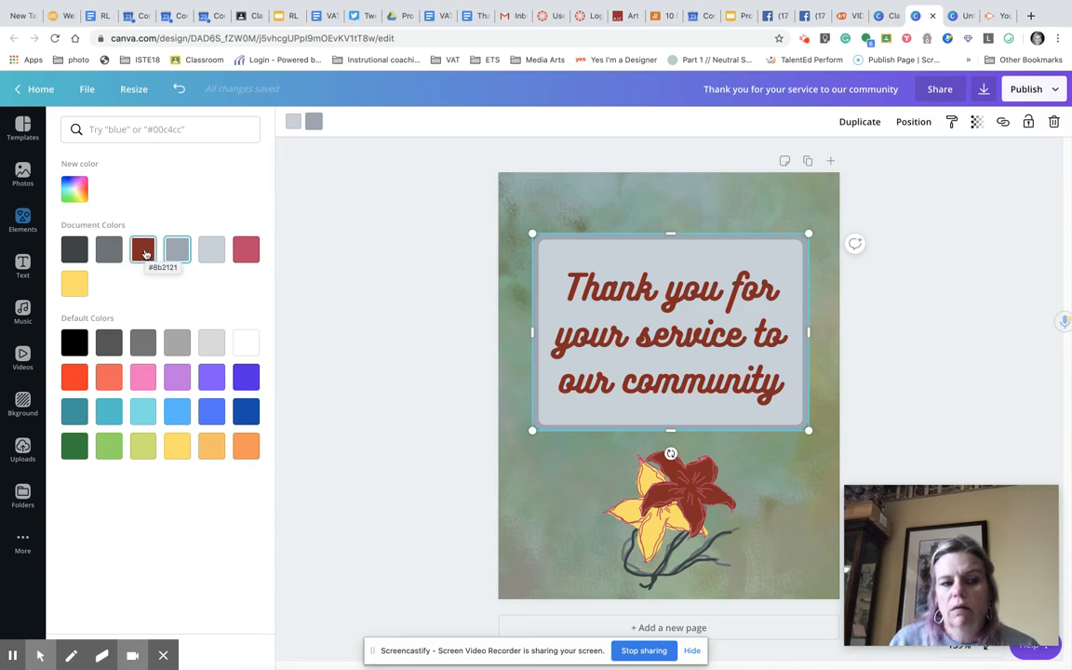
click(75, 287)
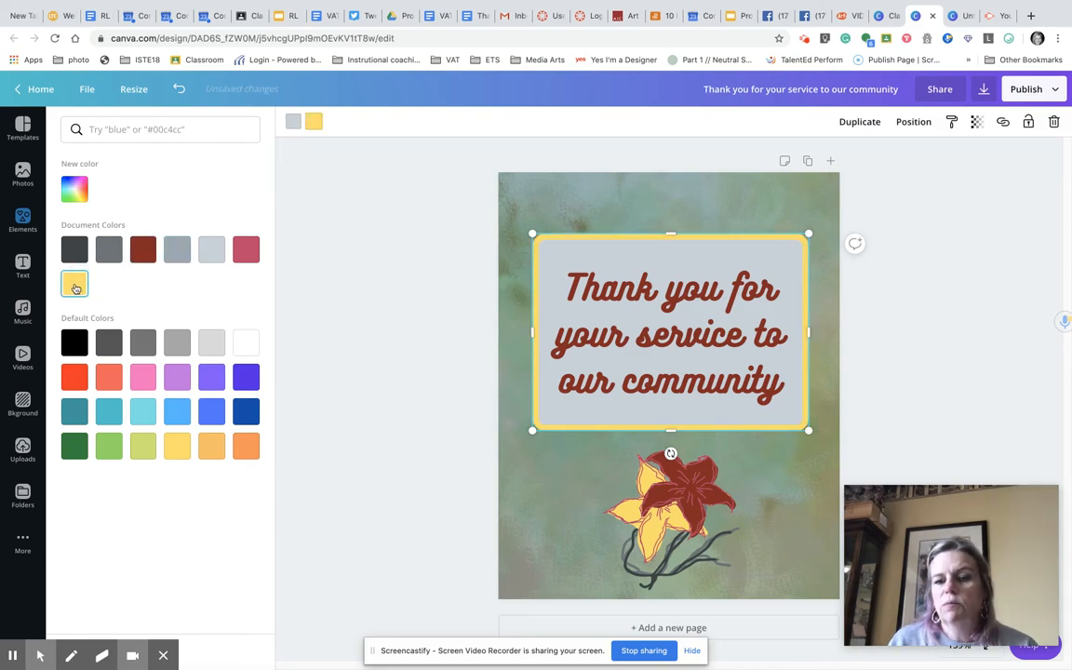
click(337, 208)
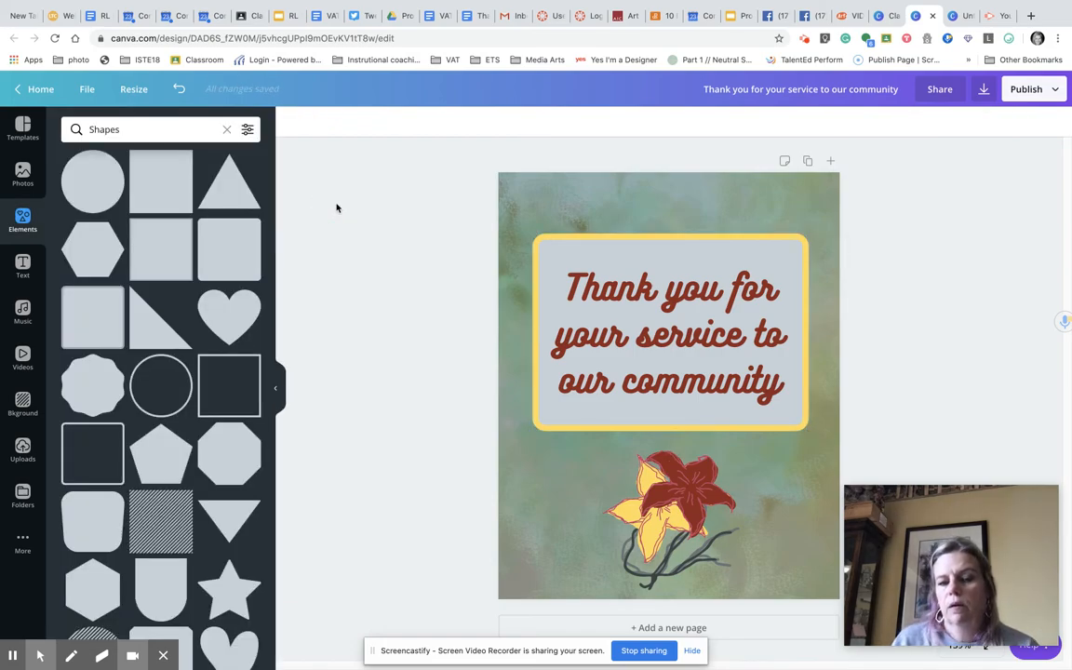